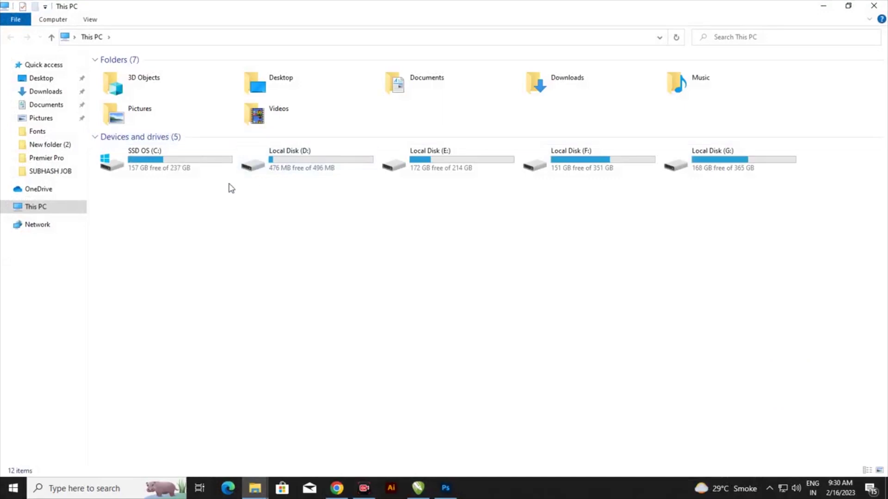
# Extract the 16-2-23 RAR archive in Downloads using Extract Here
pyautogui.click(52, 94)
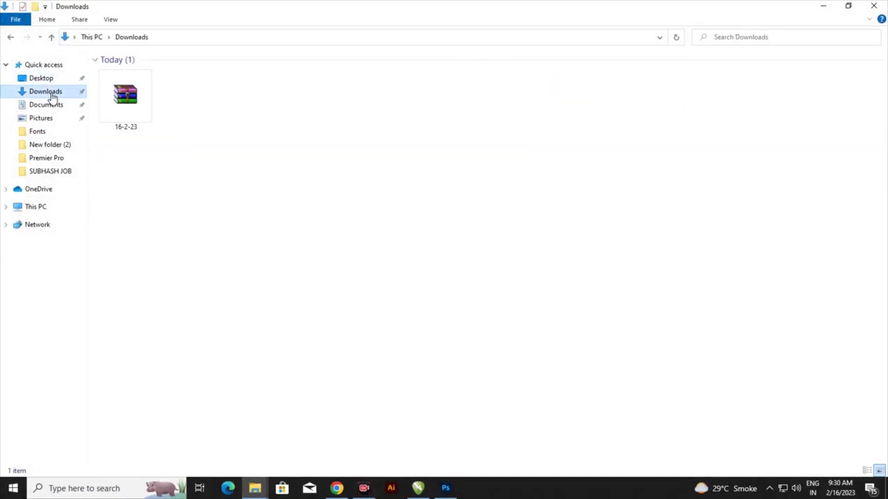
pyautogui.click(124, 102)
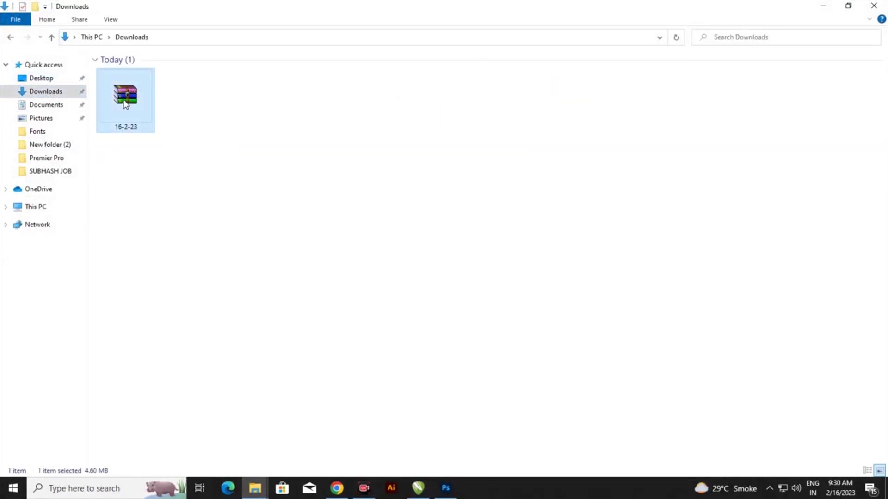
pyautogui.rightClick(124, 100)
pyautogui.click(162, 145)
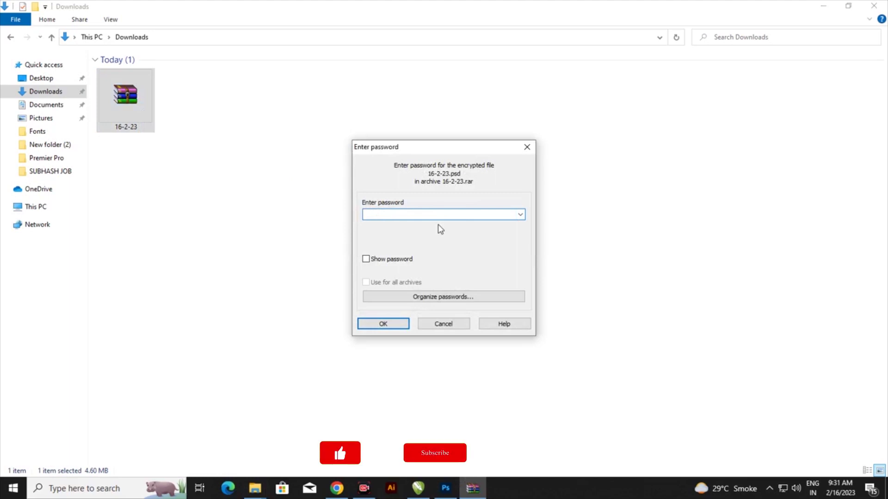
# Enter the archive password to extract 16-2-23.psd into Downloads
pyautogui.write('12345')
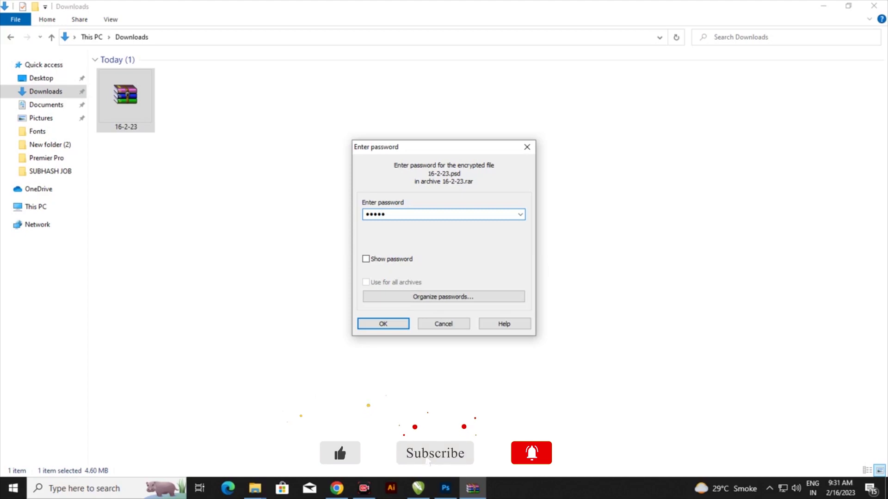
pyautogui.write('678')
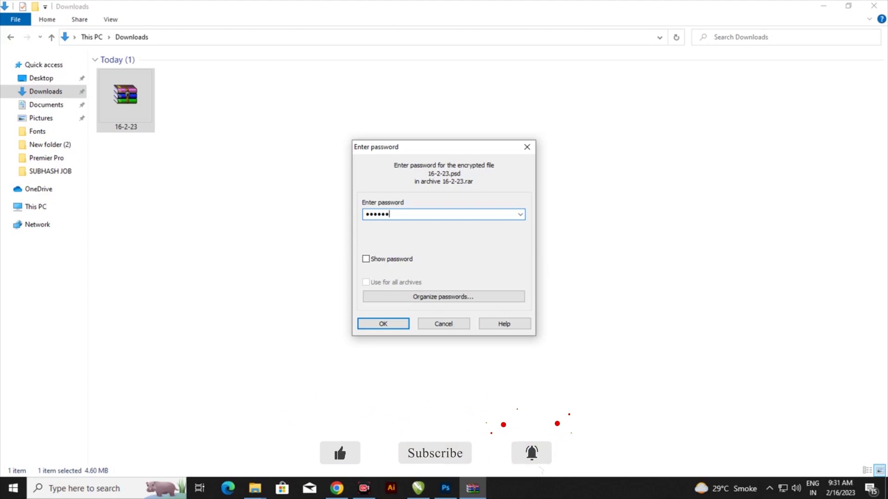
pyautogui.click(395, 325)
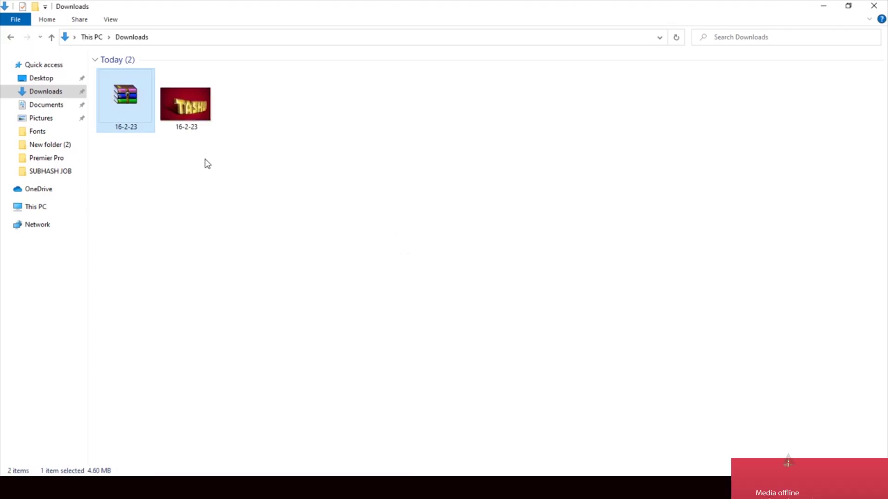
# Open the extracted 16-2-23.psd in Photoshop and select the design placeholder smart object layer
pyautogui.click(184, 106)
pyautogui.moveTo(184, 106); pyautogui.dragTo(487, 319)
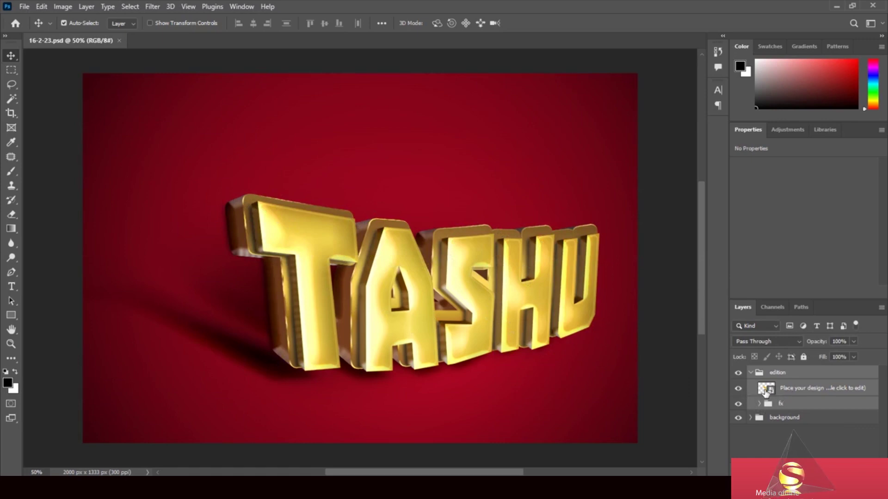
pyautogui.click(770, 391)
# Inside the smart object, change the TASHU text to 'sale'
pyautogui.doubleClick(770, 391)
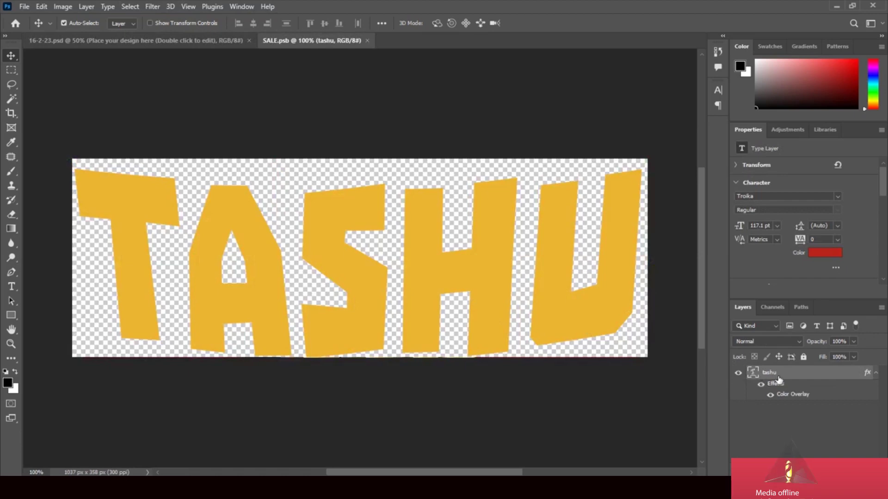
pyautogui.doubleClick(753, 377)
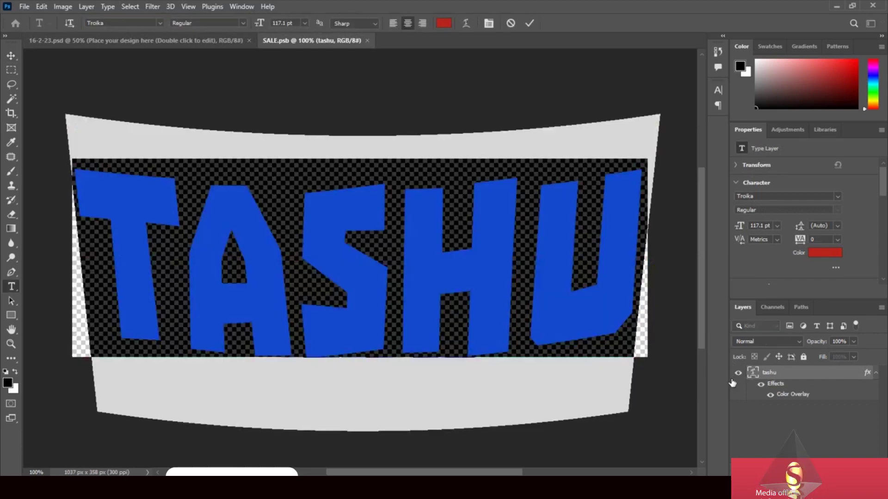
pyautogui.write('sal')
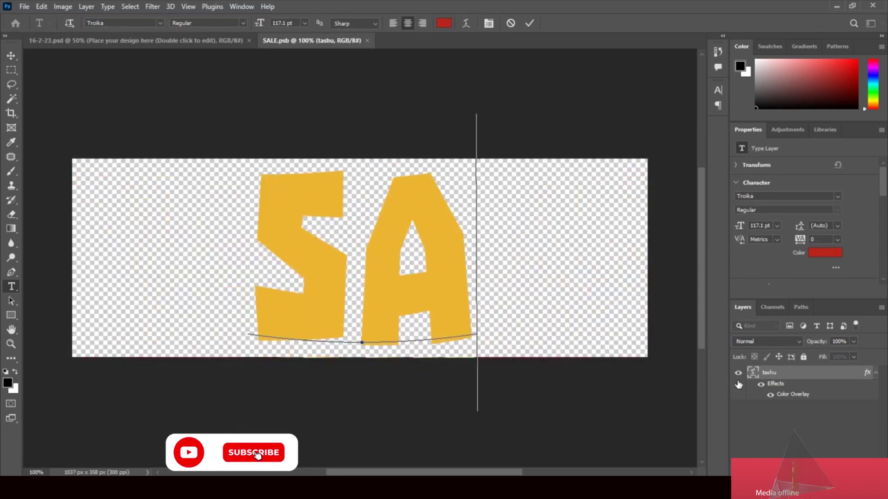
pyautogui.write('e')
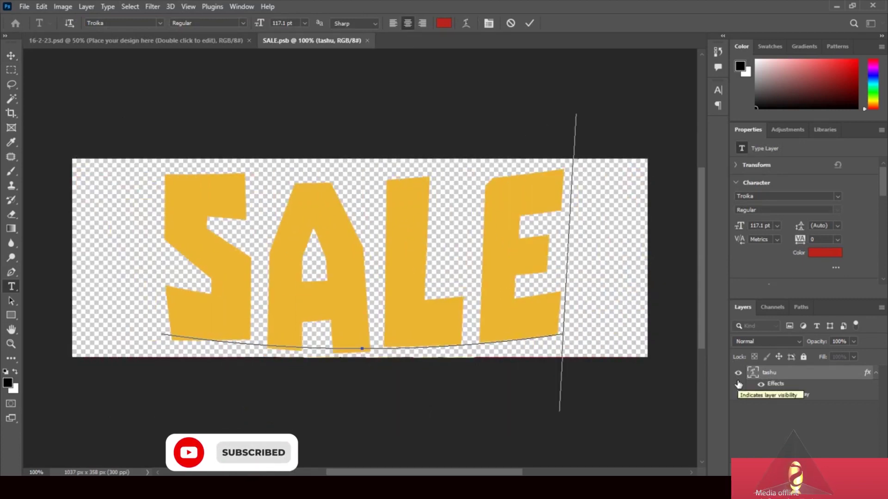
pyautogui.click(11, 55)
# Stretch the SALE text wider on both sides to fill the canvas, then close SALE.psb
pyautogui.hotkey('ctrl', 't')
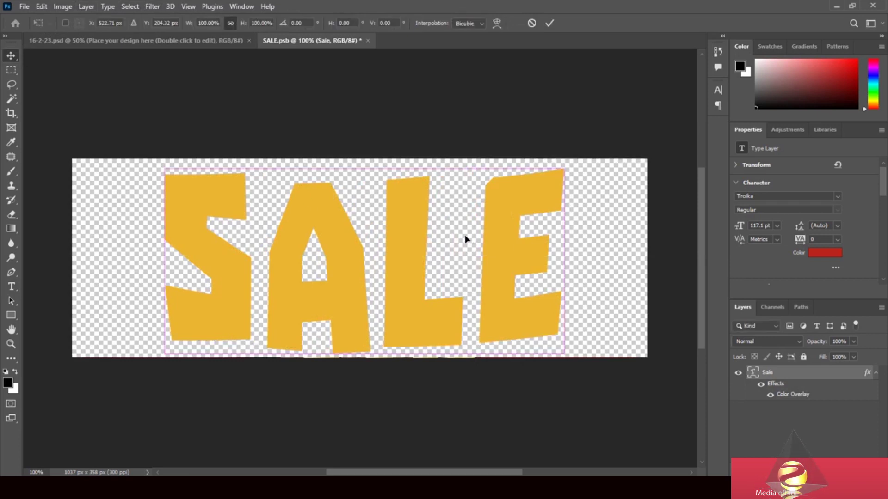
pyautogui.moveTo(577, 273); pyautogui.dragTo(649, 275)
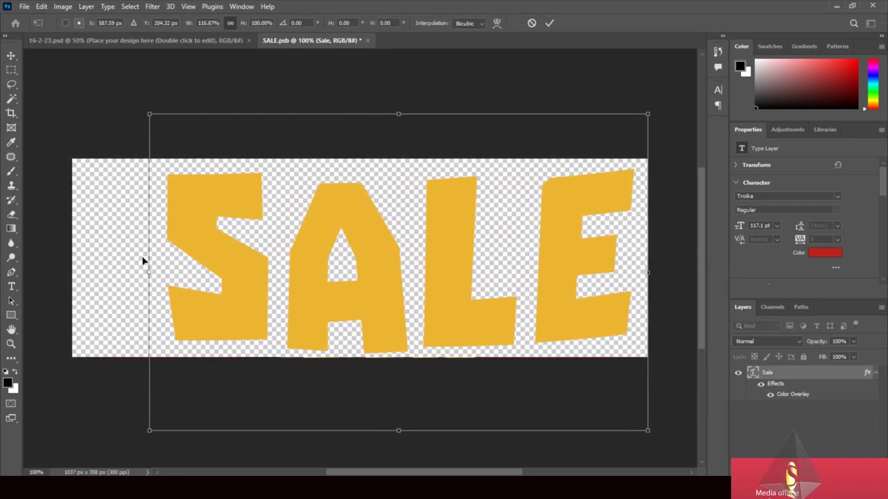
pyautogui.moveTo(149, 273); pyautogui.dragTo(64, 273)
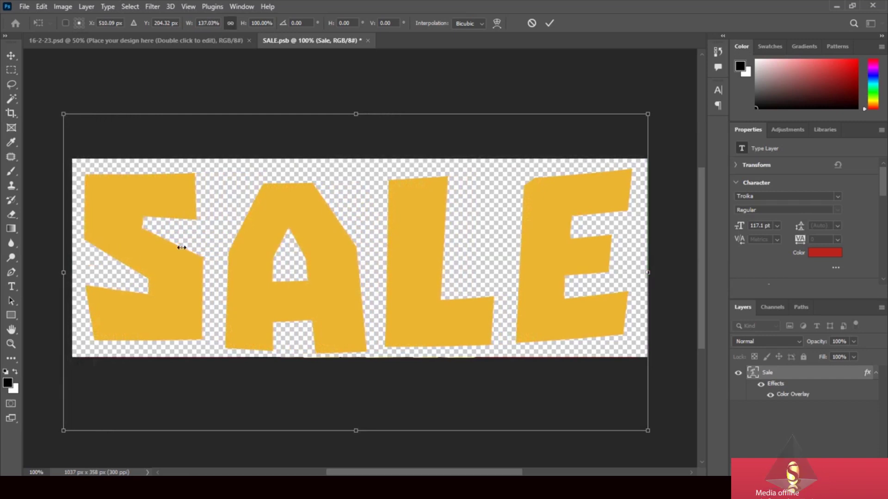
pyautogui.click(10, 56)
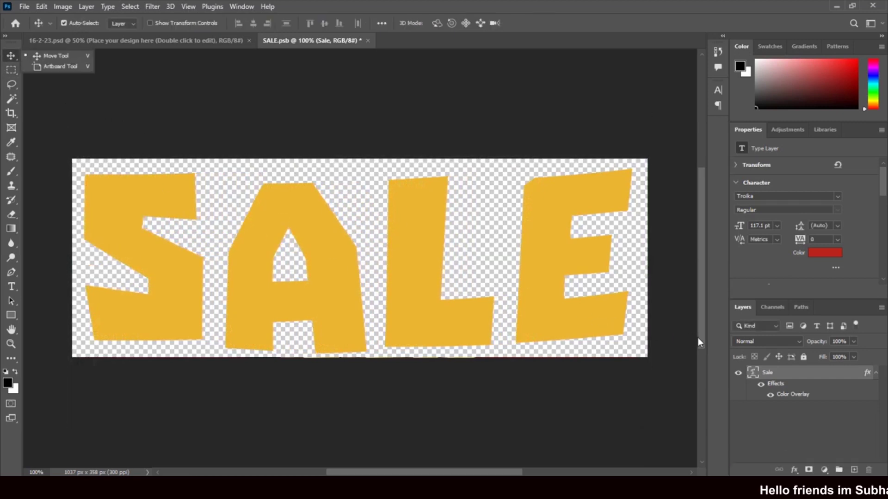
pyautogui.click(368, 40)
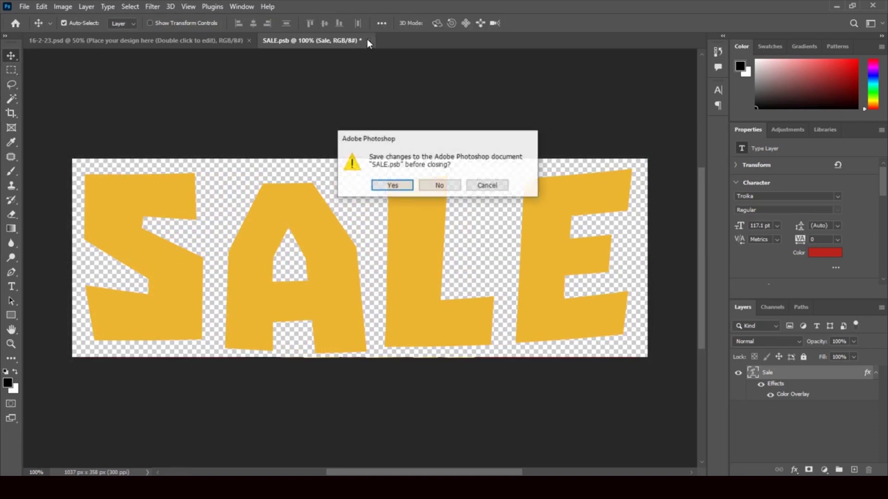
# Save the SALE.psb changes and reopen the SALE smart object contents
pyautogui.click(398, 187)
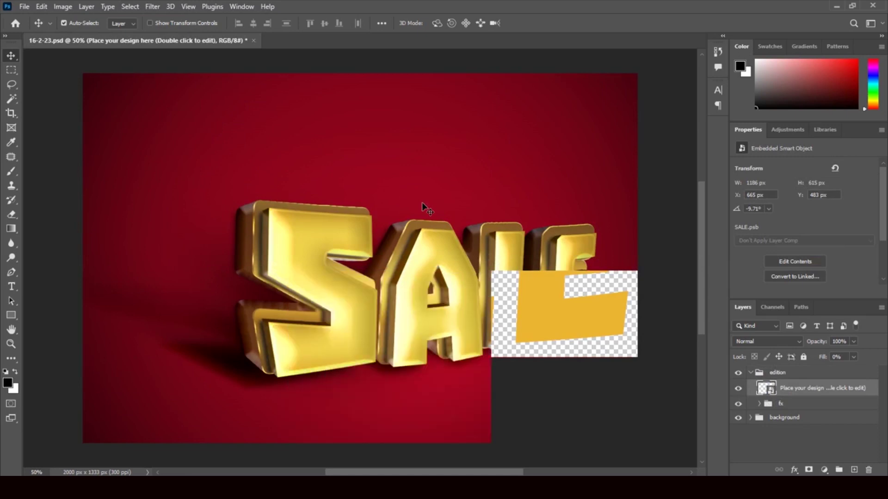
pyautogui.doubleClick(762, 388)
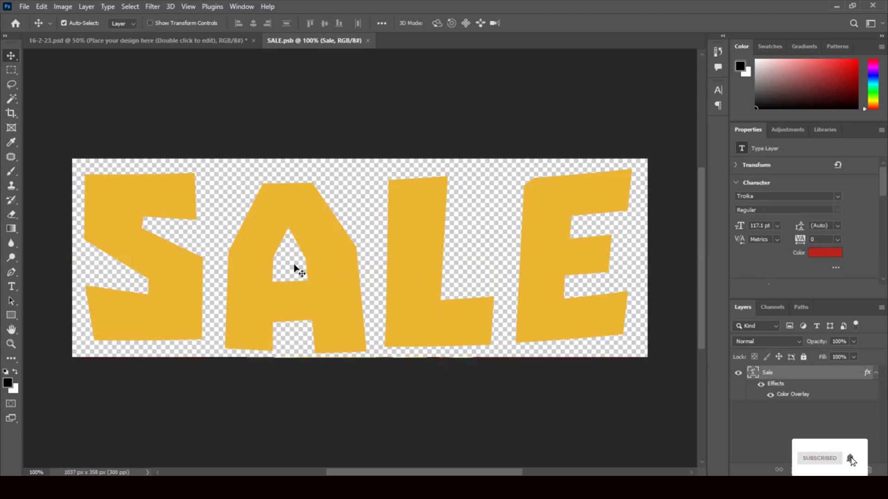
# Set the SALE text in The October One font
pyautogui.click(12, 286)
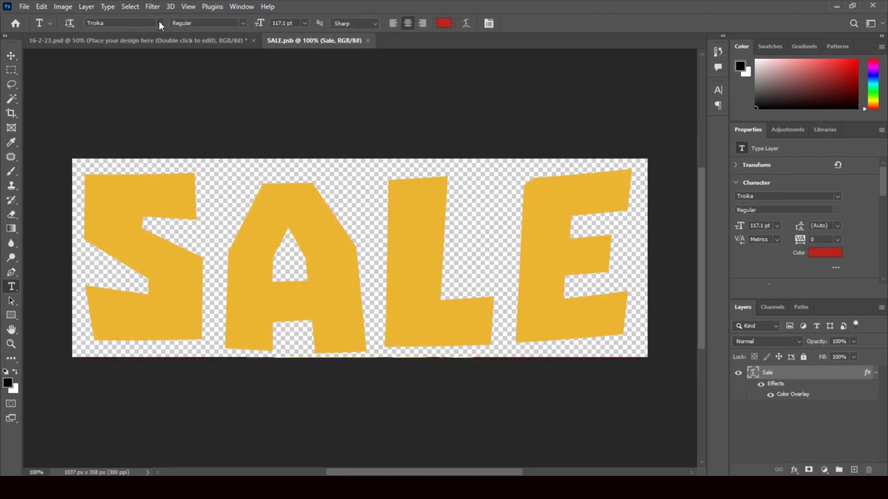
pyautogui.click(159, 23)
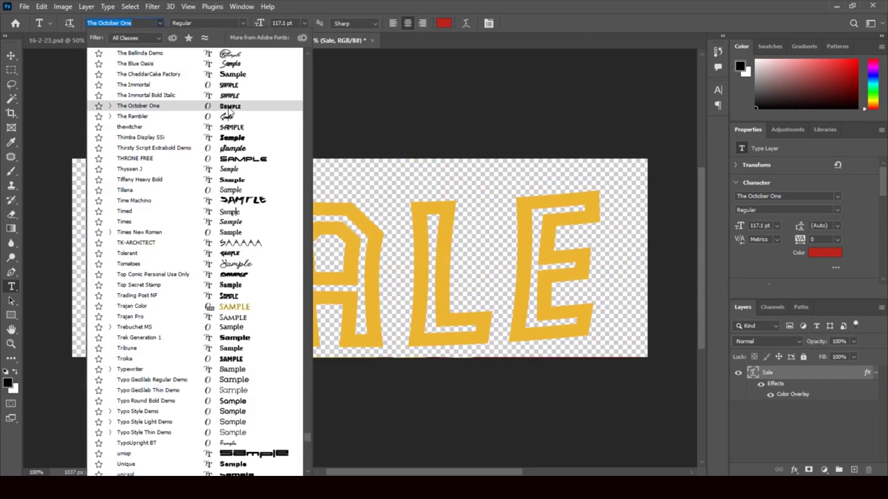
pyautogui.click(228, 107)
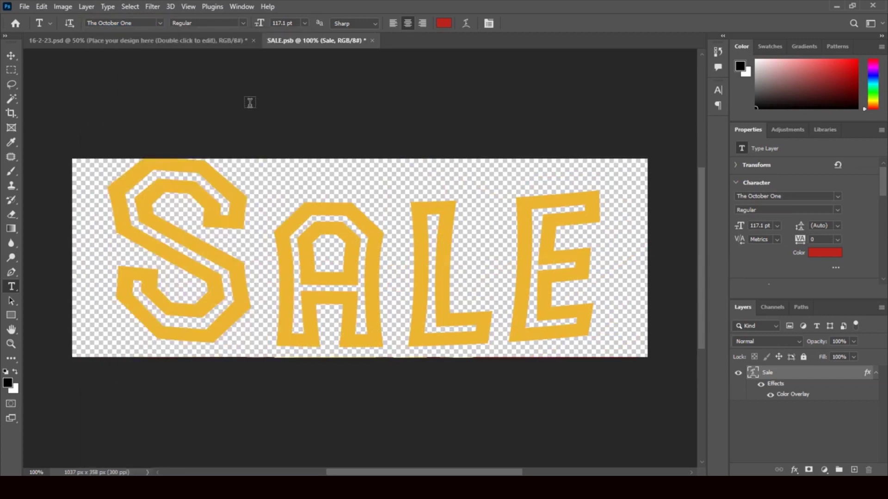
# Nudge SALE slightly down, then save and close SALE.psb to update the mockup
pyautogui.click(13, 55)
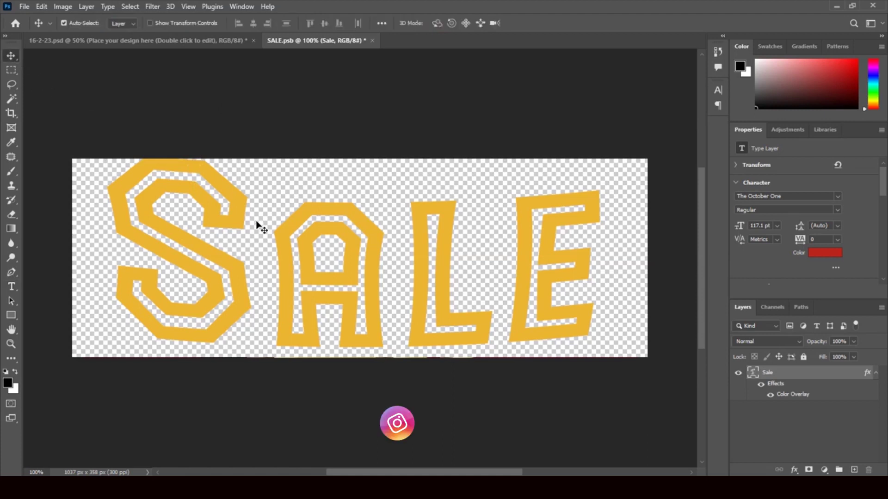
pyautogui.moveTo(279, 238); pyautogui.dragTo(280, 241)
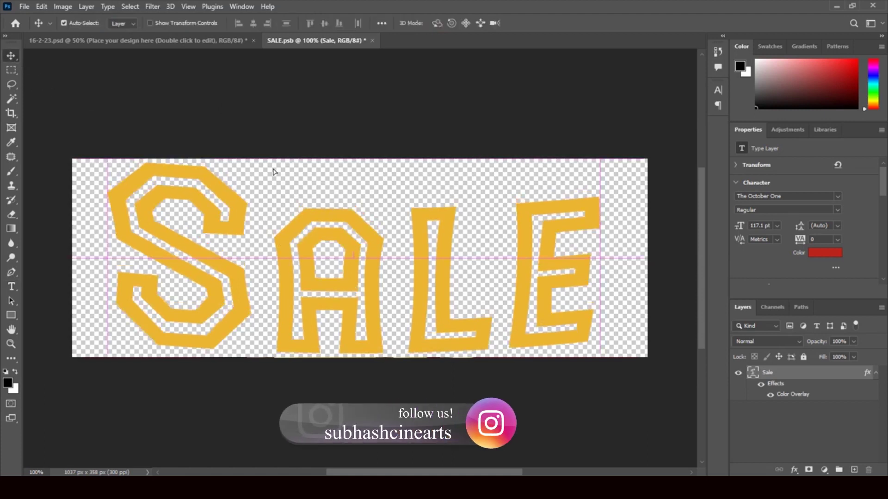
pyautogui.click(372, 40)
pyautogui.click(393, 186)
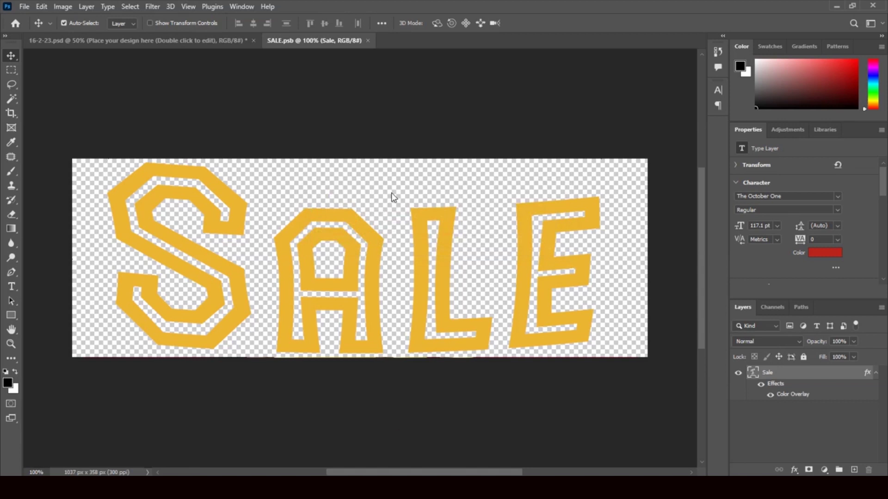
pyautogui.hotkey('ctrl', 'w')
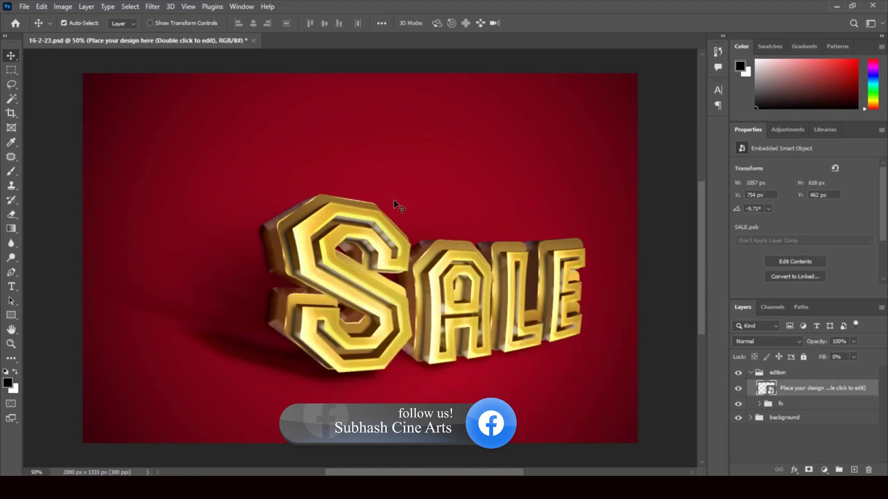
# Expand the fx group and select the 3d group to list its effects
pyautogui.click(760, 405)
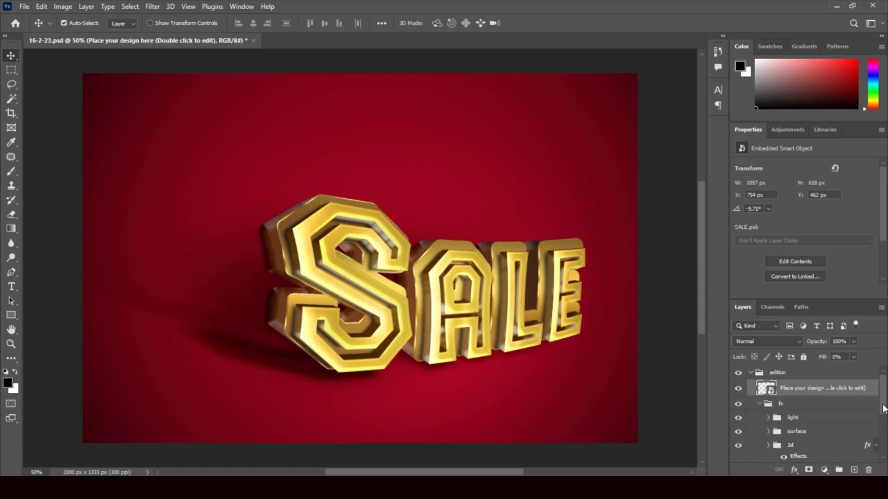
pyautogui.moveTo(883, 410); pyautogui.dragTo(883, 419)
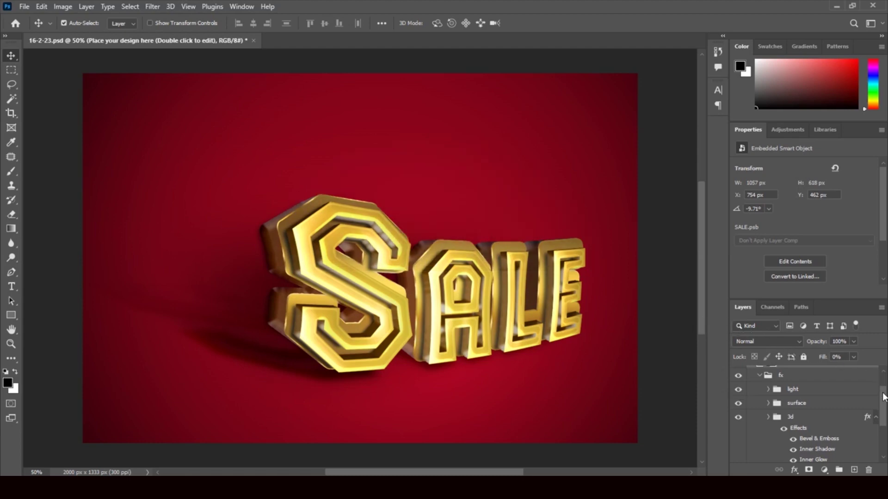
pyautogui.moveTo(883, 396); pyautogui.dragTo(884, 406)
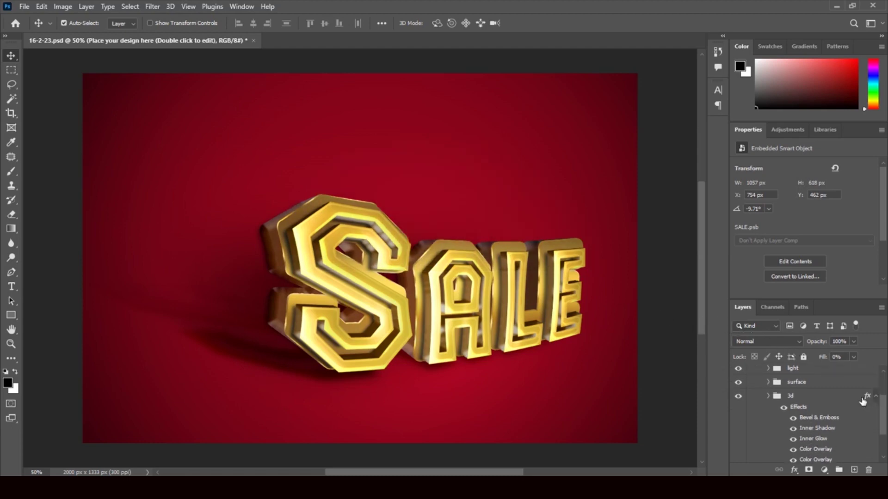
pyautogui.click(866, 401)
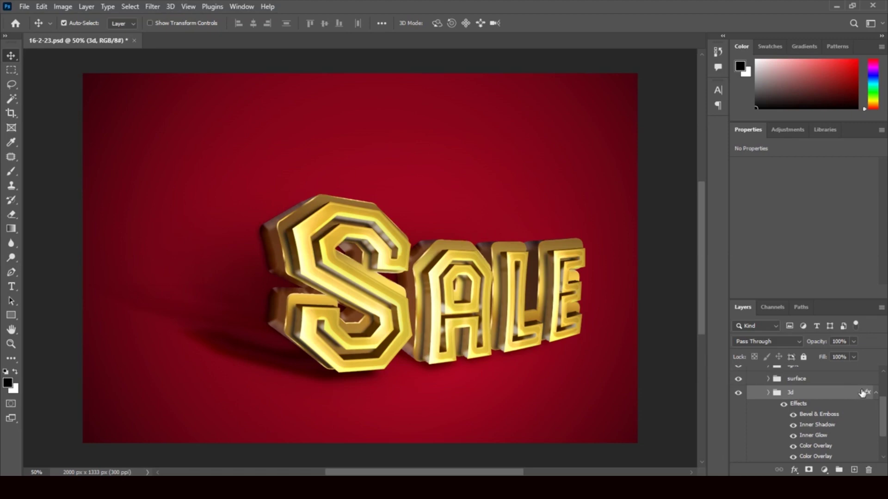
pyautogui.moveTo(882, 416)
pyautogui.mouseDown()
pyautogui.moveTo(884, 431)
pyautogui.moveTo(883, 422)
pyautogui.mouseUp()
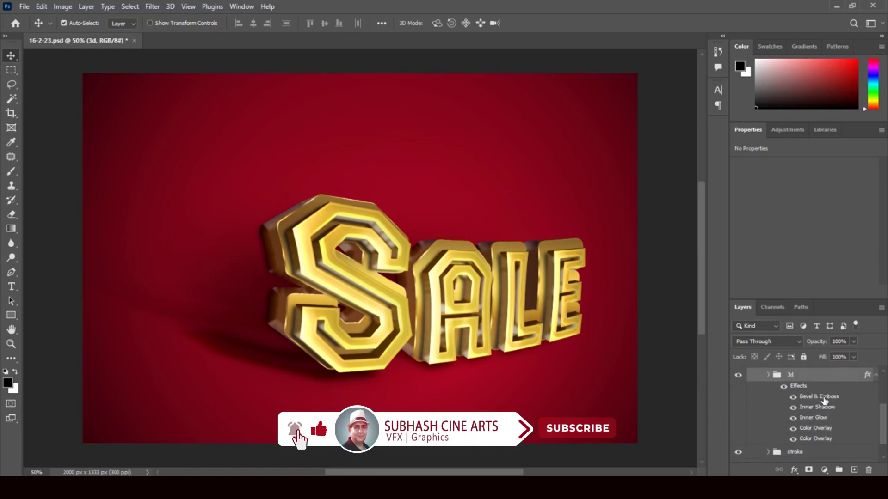
# Set the 3d group's Bevel & Emboss size to 65 px with the Ring gloss contour
pyautogui.doubleClick(819, 396)
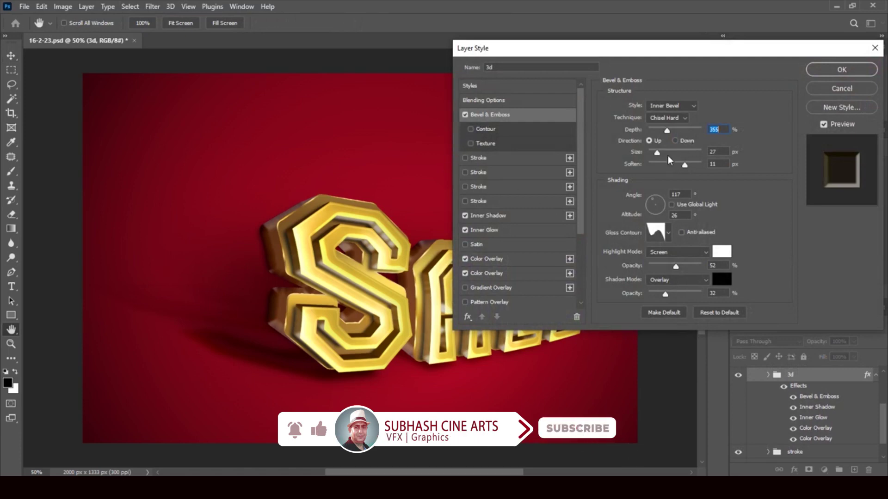
pyautogui.moveTo(658, 153); pyautogui.dragTo(667, 158)
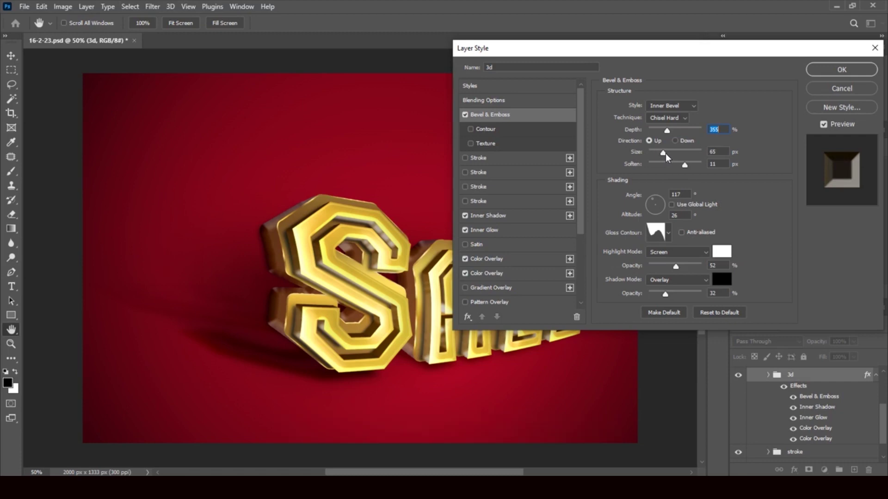
pyautogui.moveTo(665, 154); pyautogui.dragTo(666, 155)
pyautogui.click(669, 233)
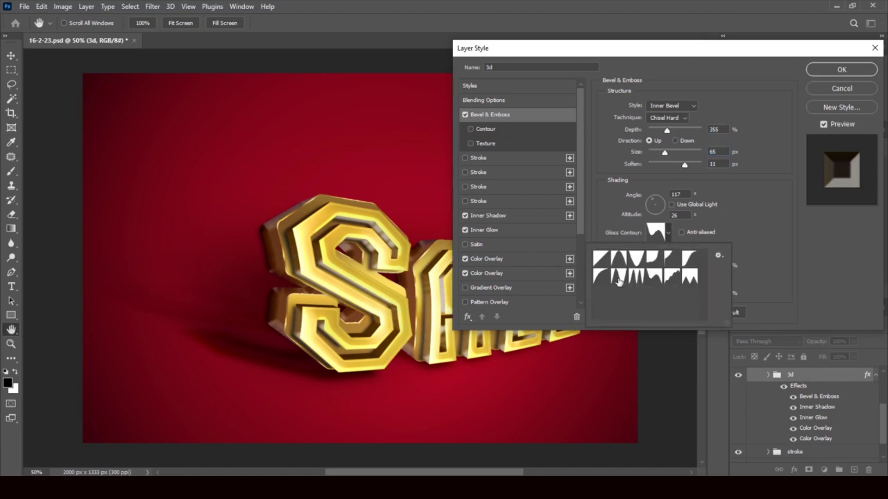
pyautogui.click(619, 279)
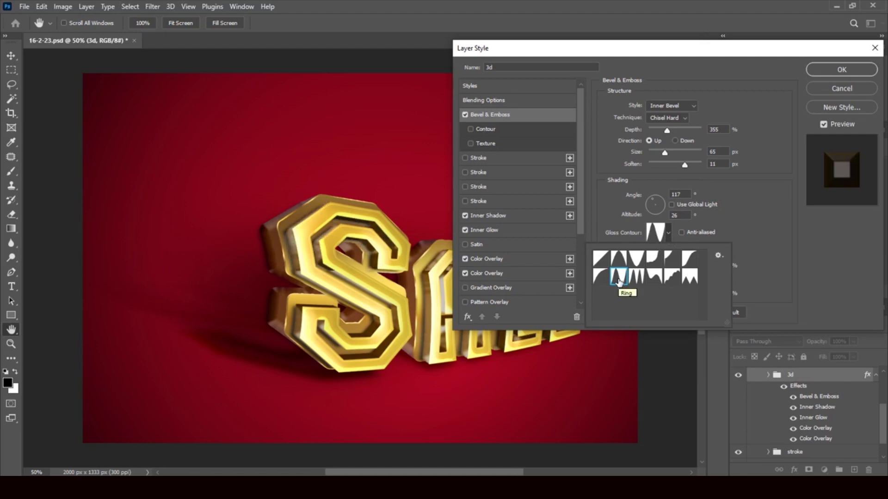
pyautogui.click(620, 281)
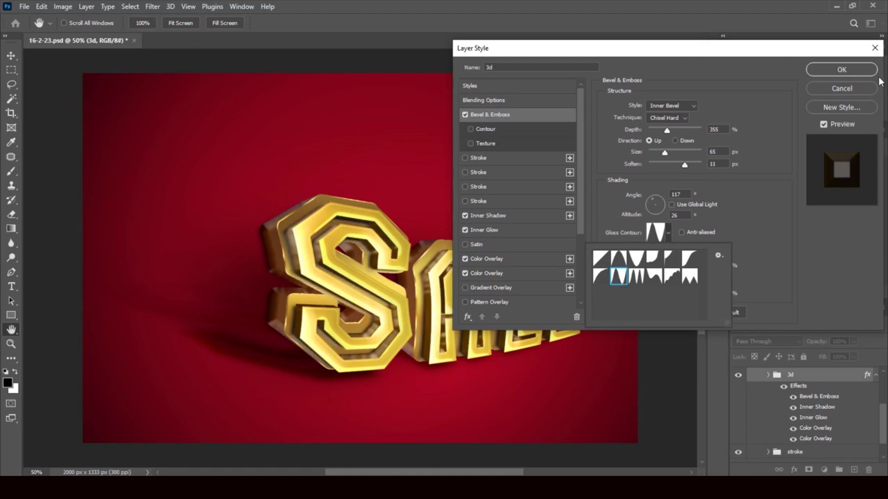
pyautogui.click(841, 74)
pyautogui.click(842, 72)
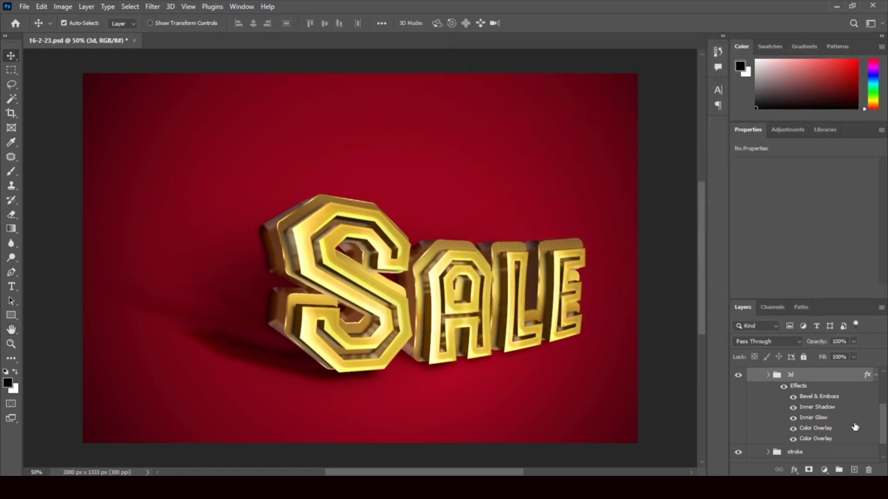
# Give the 3d group's Inner Shadow the Ring contour
pyautogui.doubleClick(817, 408)
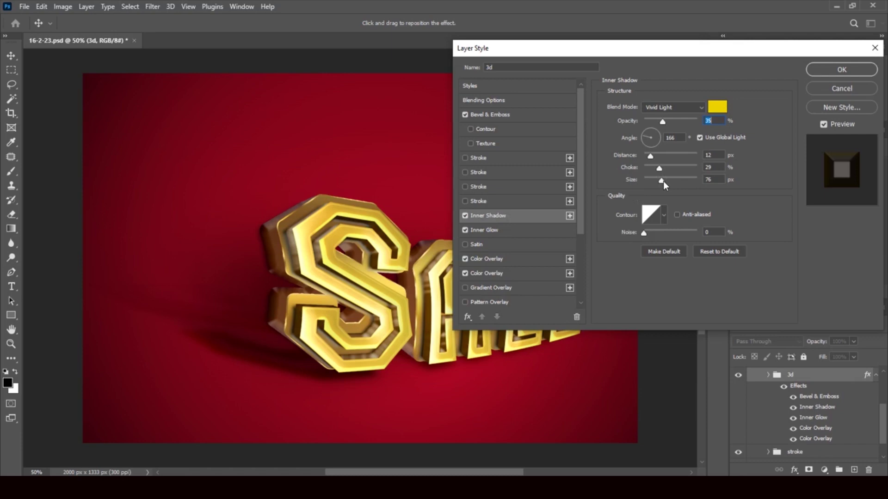
pyautogui.click(663, 182)
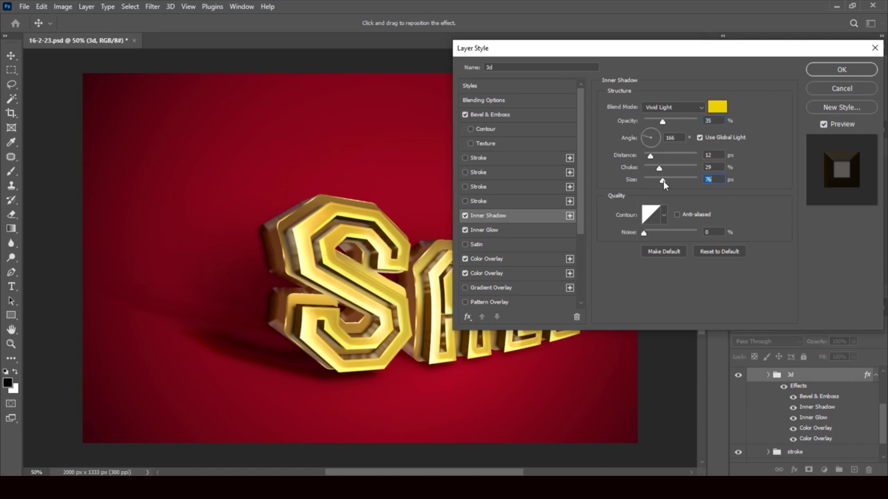
pyautogui.click(664, 214)
pyautogui.click(614, 259)
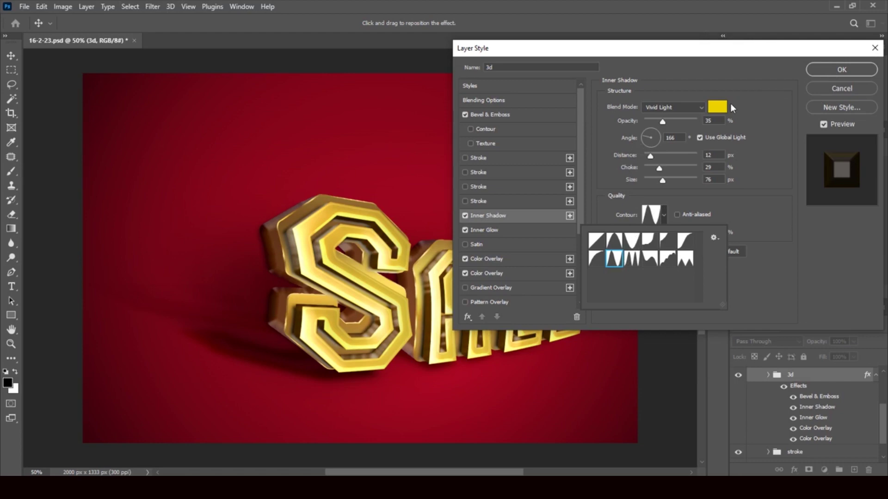
pyautogui.click(718, 107)
# Change the inner shadow colour to yellow f6df1f and apply it
pyautogui.click(718, 107)
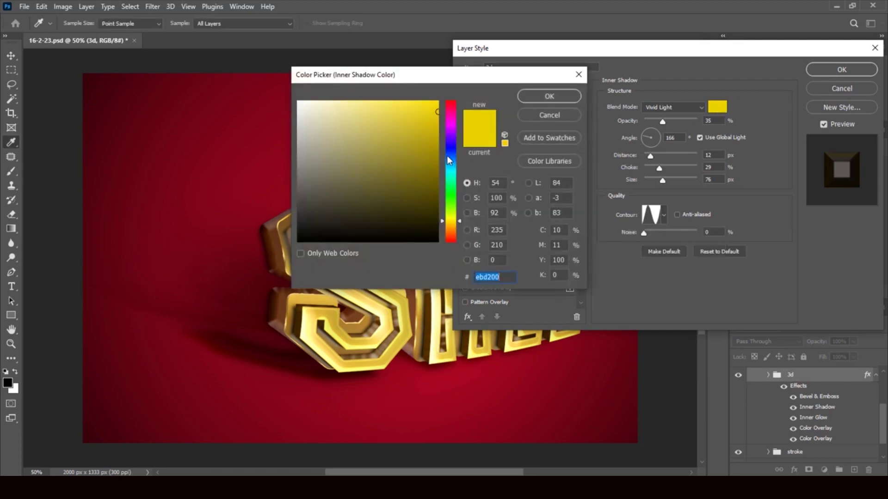
pyautogui.click(420, 106)
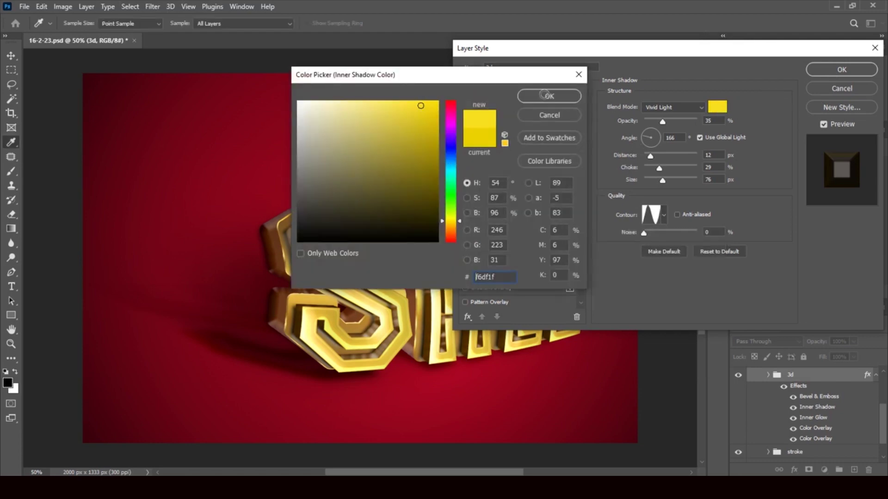
pyautogui.click(550, 99)
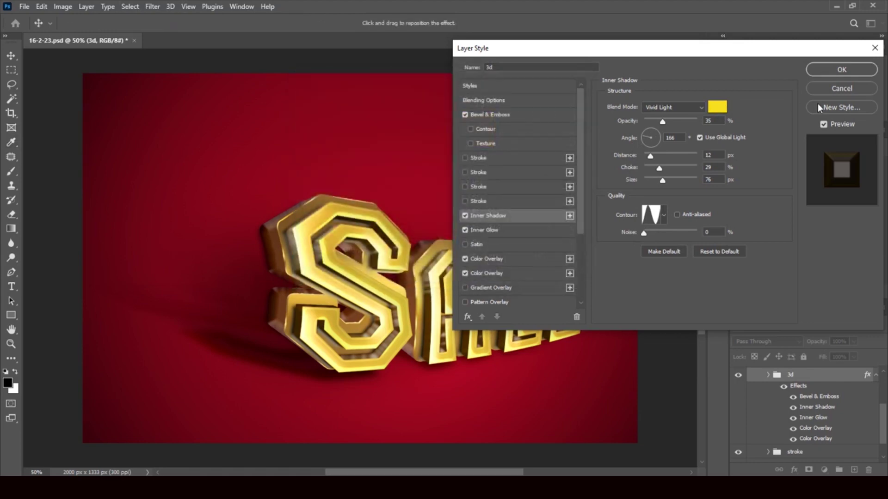
pyautogui.click(842, 71)
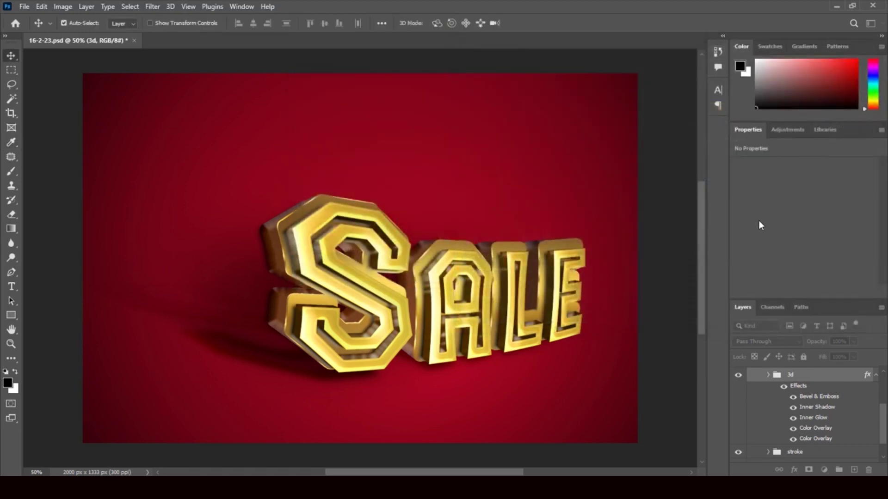
# Keep the Color Overlay black after trying dark reds, and add a third Color Overlay
pyautogui.doubleClick(828, 432)
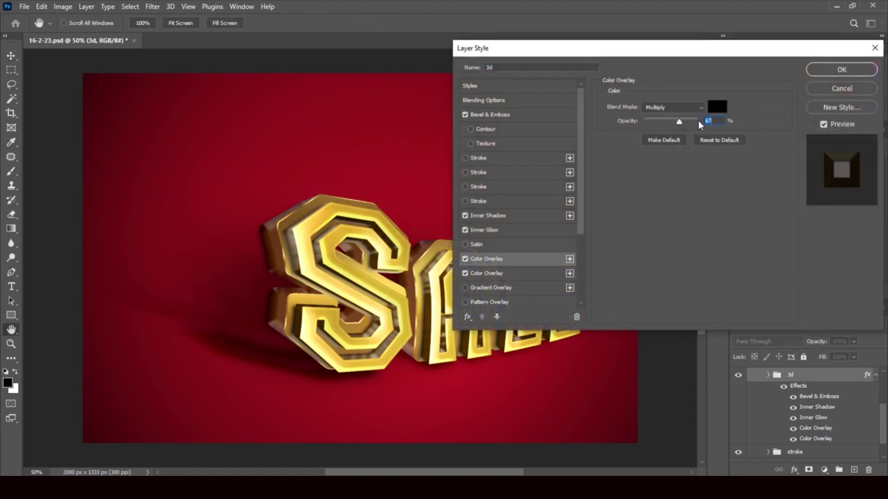
pyautogui.click(718, 107)
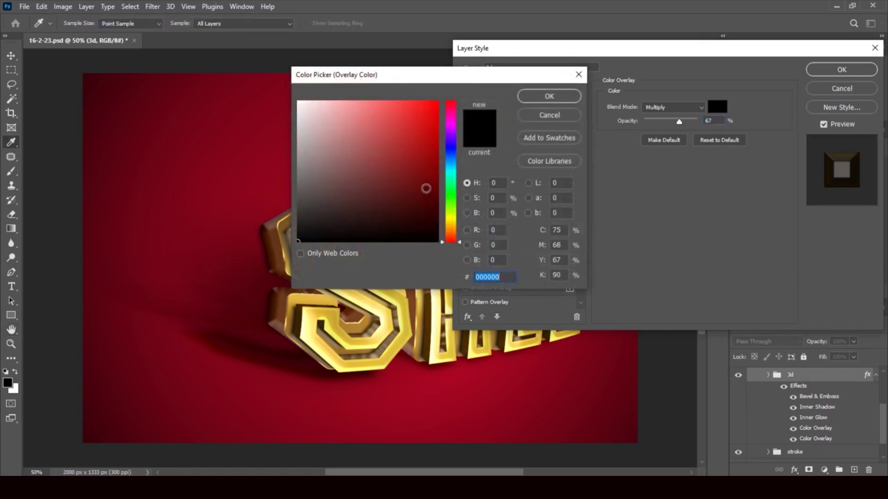
pyautogui.click(423, 177)
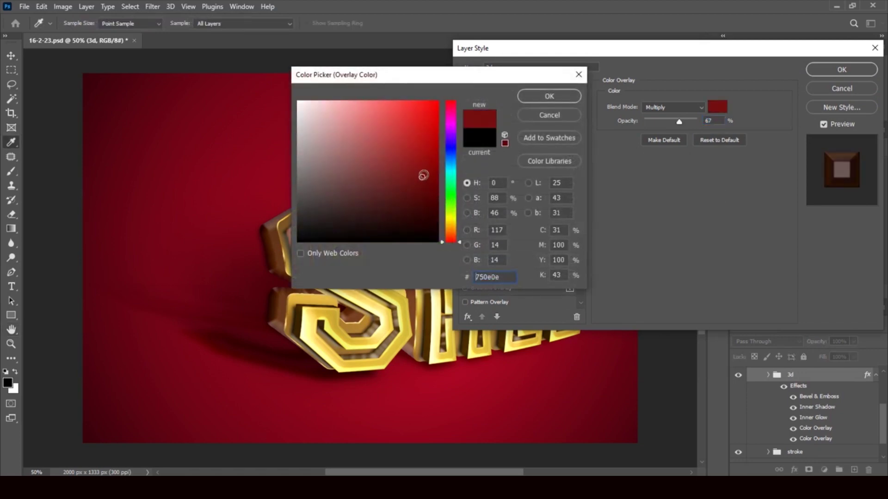
pyautogui.click(430, 223)
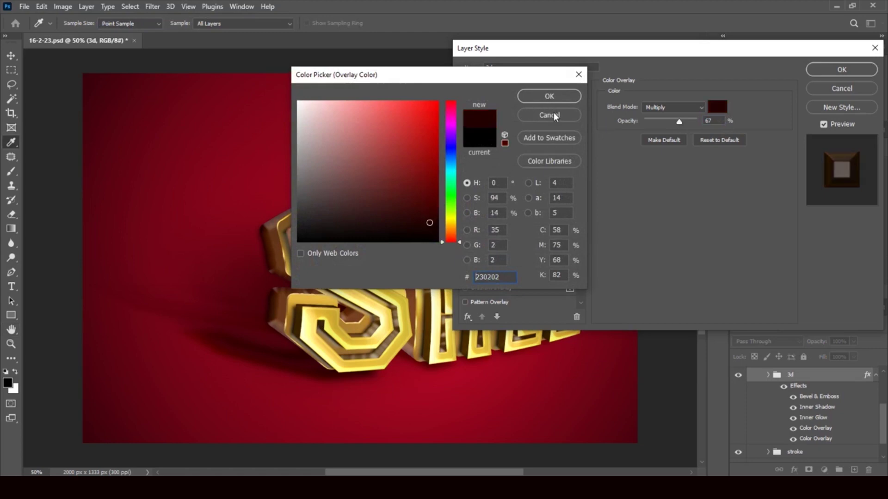
pyautogui.click(551, 115)
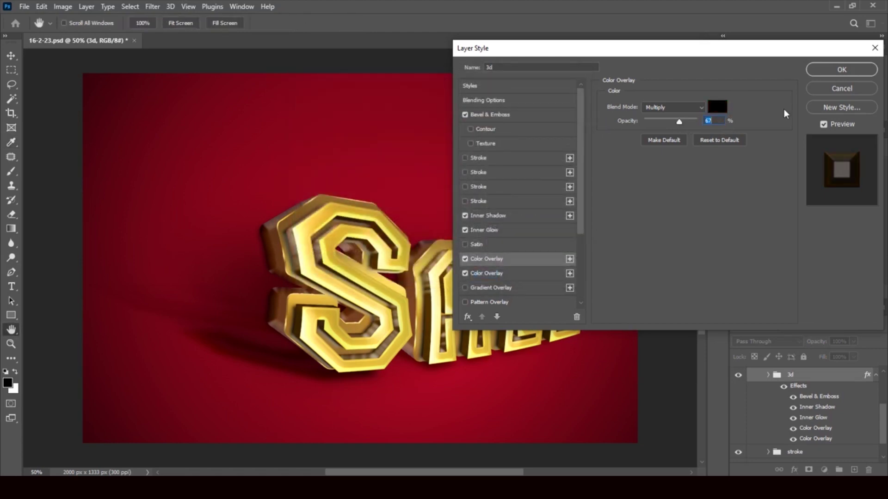
pyautogui.click(570, 260)
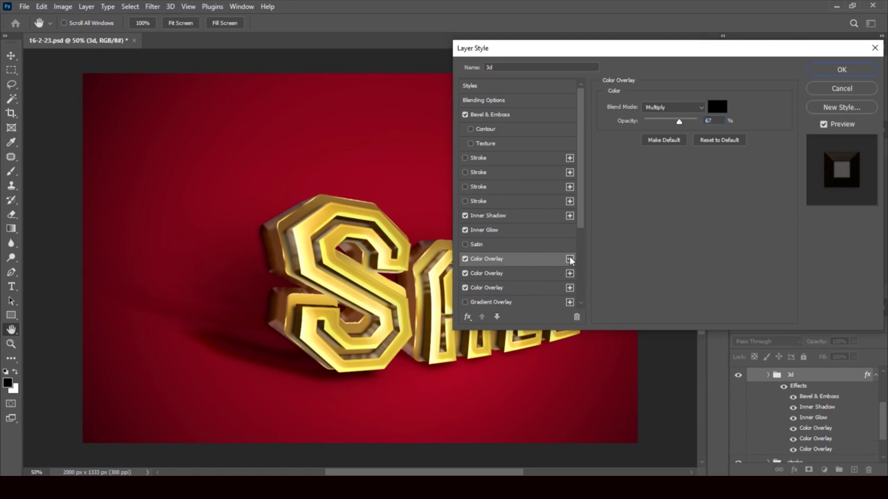
pyautogui.click(846, 70)
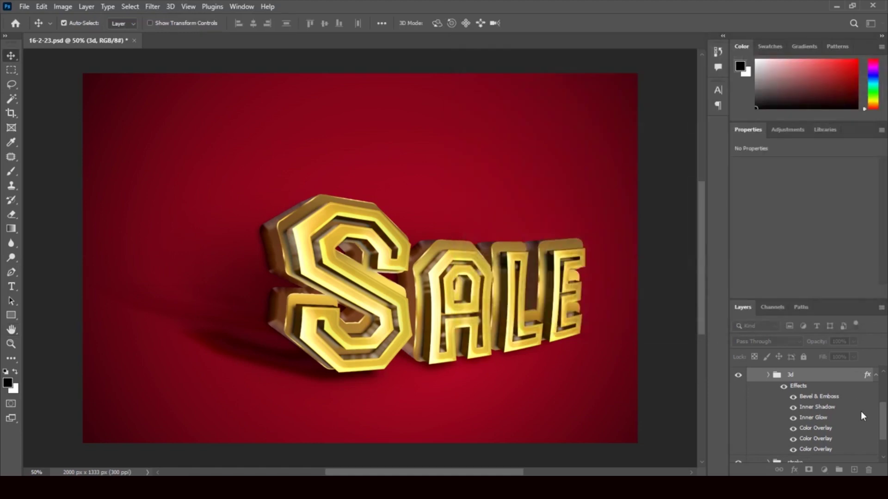
# Expand the stroke group and select the stroke 2 layer
pyautogui.moveTo(881, 415); pyautogui.dragTo(884, 429)
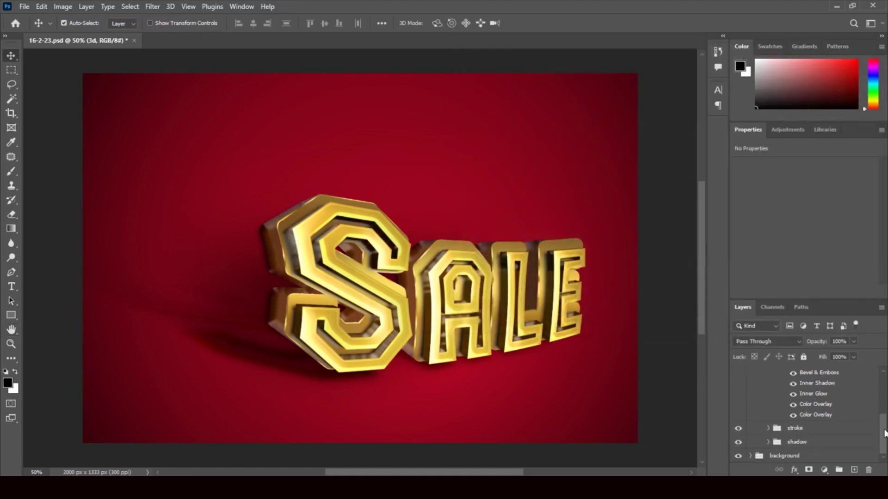
pyautogui.click(767, 428)
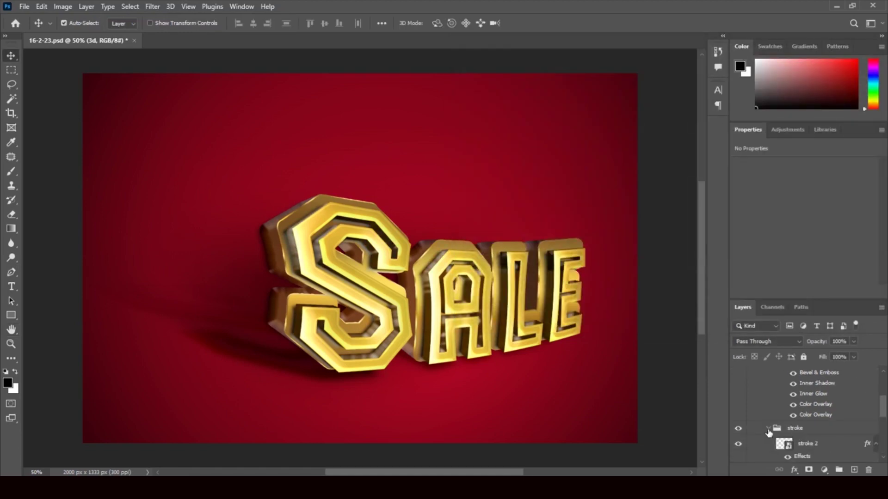
pyautogui.moveTo(883, 404); pyautogui.dragTo(884, 417)
pyautogui.click(866, 385)
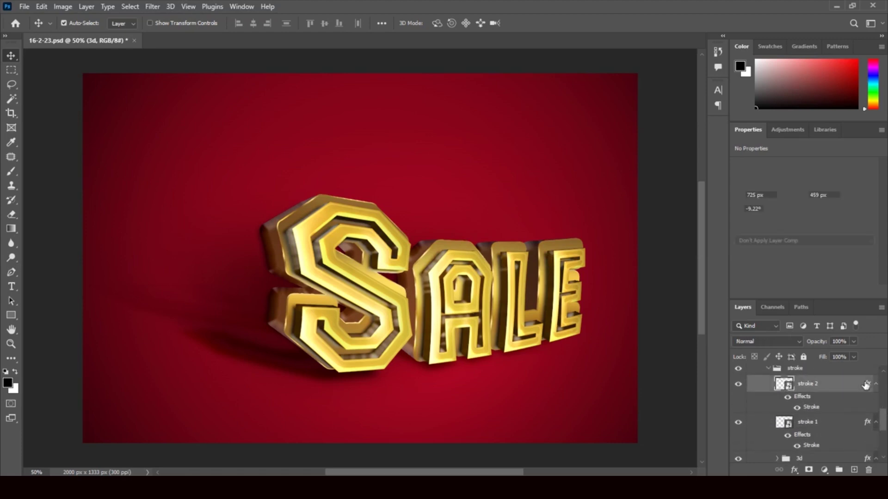
pyautogui.press('h')
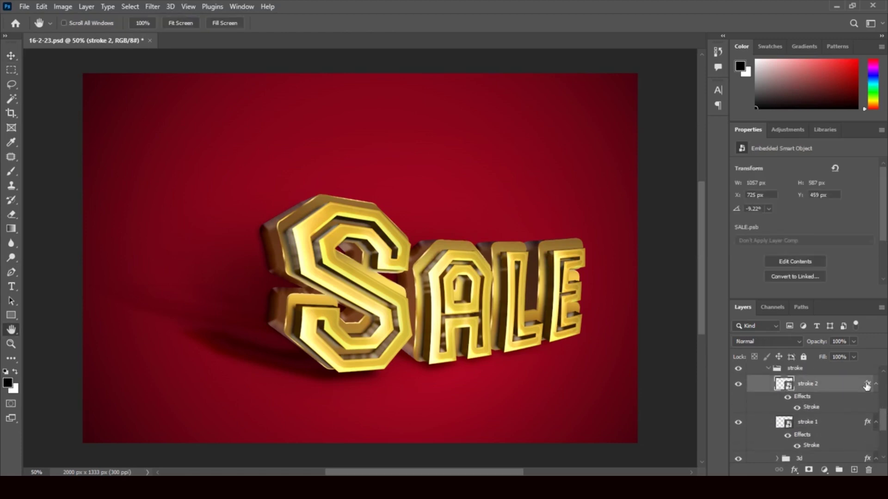
# In stroke 2's Layer Style, toggle the Stroke effect, try Bevel & Emboss, then cancel the changes
pyautogui.doubleClick(866, 385)
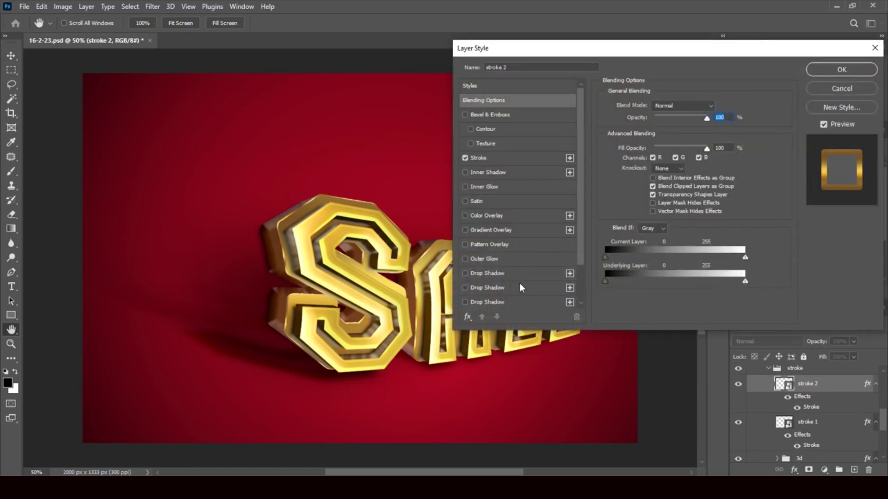
pyautogui.click(465, 158)
pyautogui.click(465, 158)
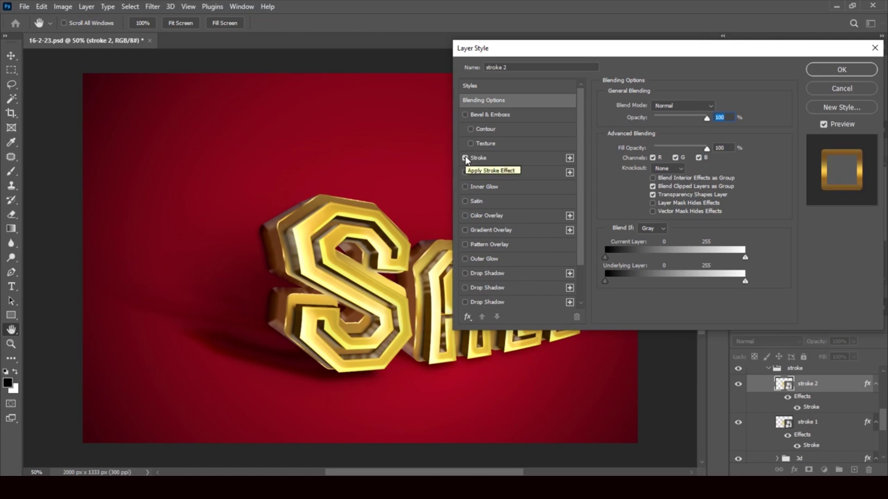
pyautogui.click(465, 157)
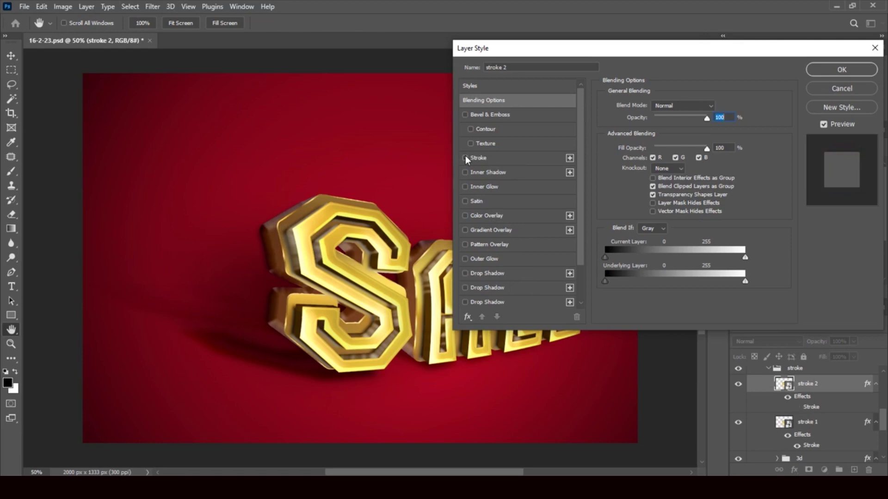
pyautogui.click(465, 156)
pyautogui.click(570, 158)
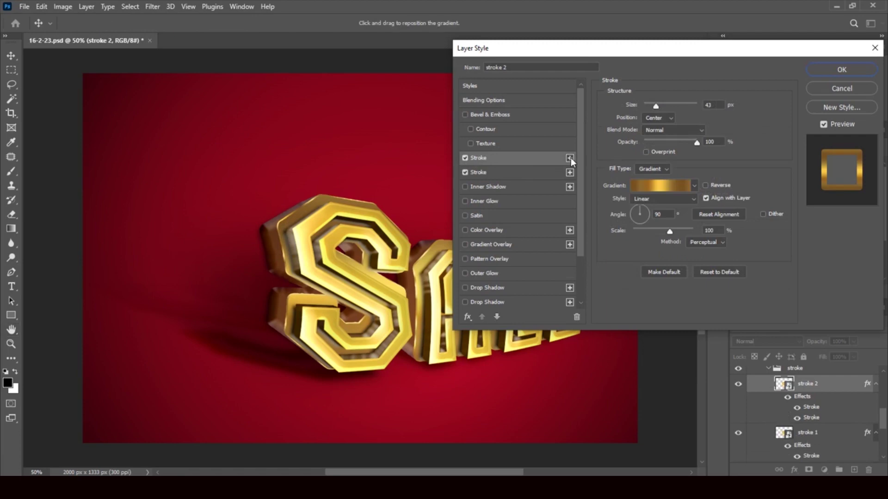
pyautogui.click(501, 114)
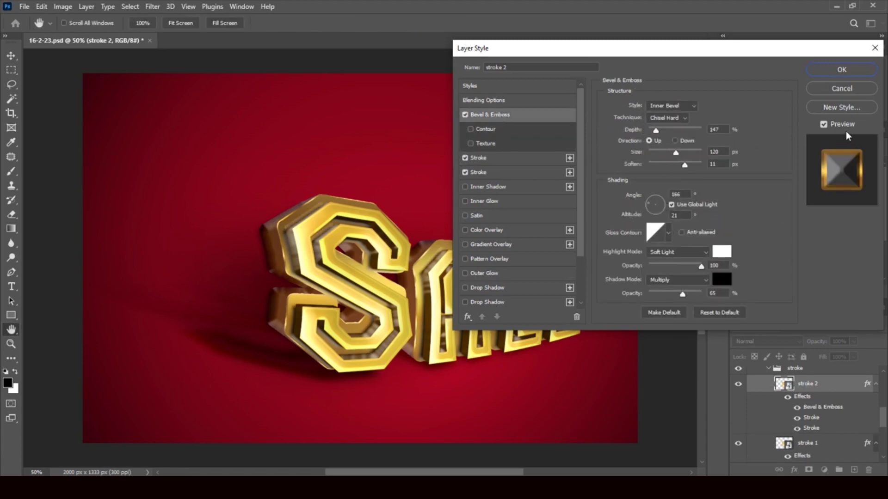
pyautogui.click(845, 93)
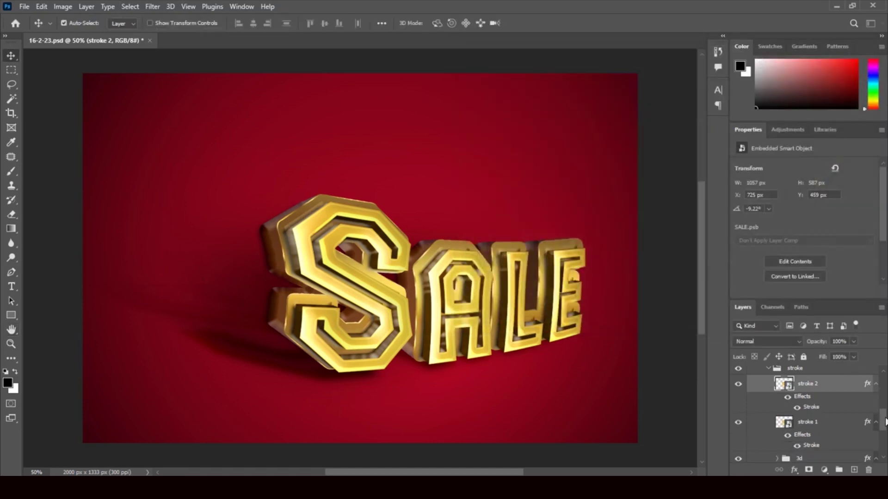
pyautogui.moveTo(884, 421); pyautogui.dragTo(886, 400)
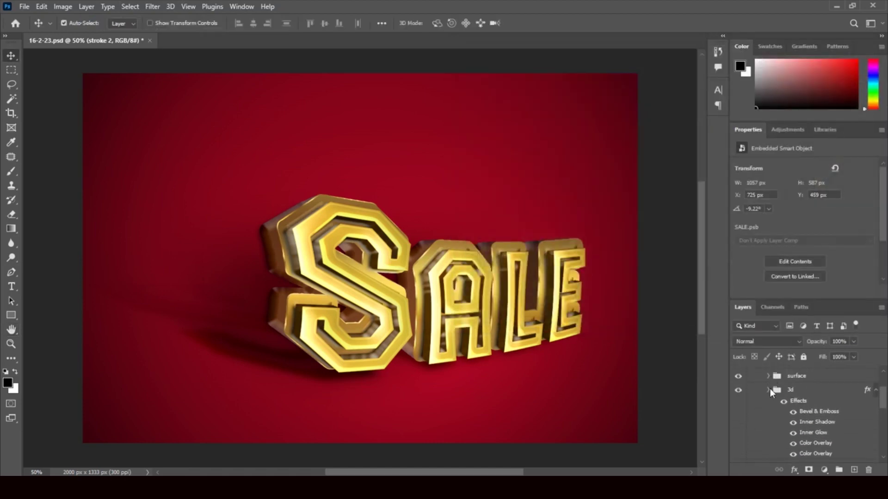
pyautogui.click(768, 390)
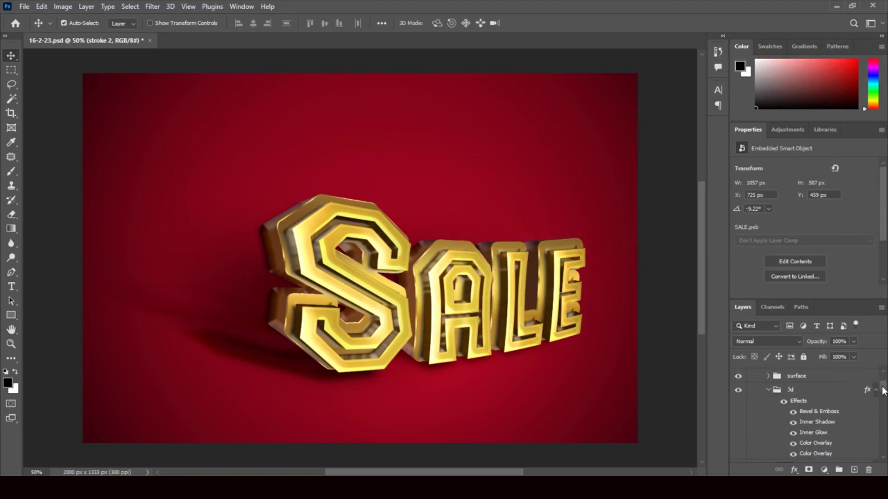
pyautogui.moveTo(883, 390); pyautogui.dragTo(883, 393)
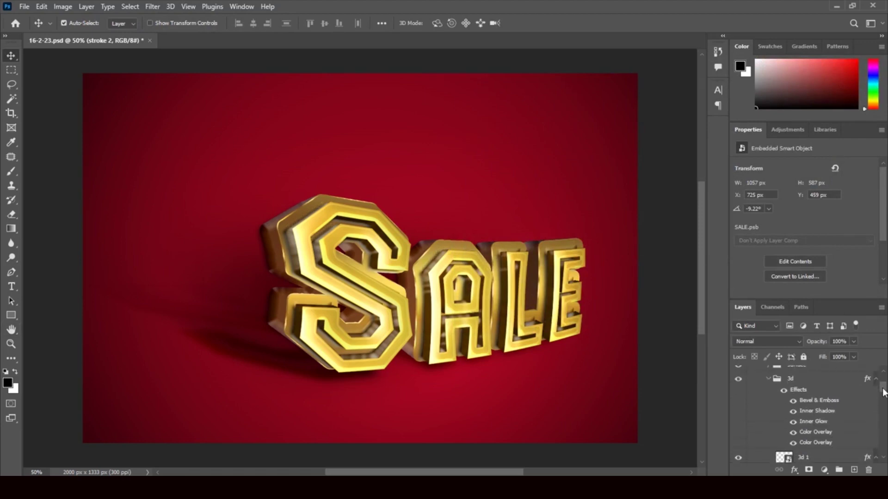
pyautogui.click(768, 378)
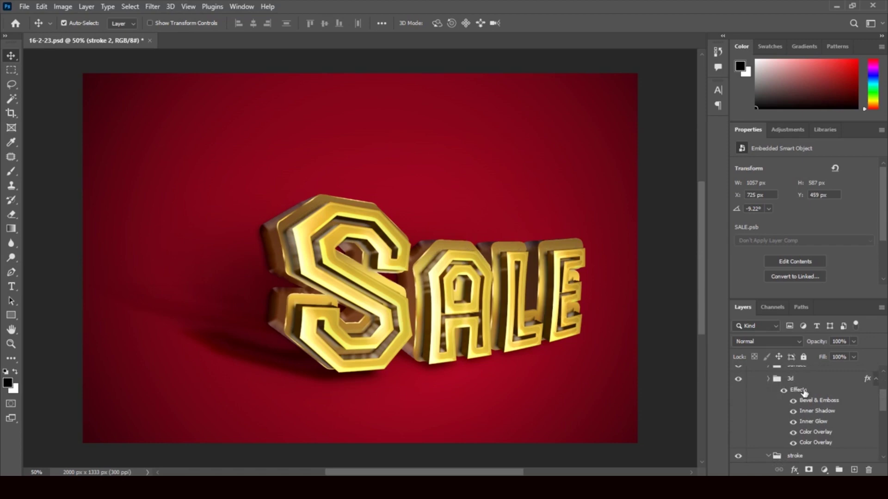
pyautogui.moveTo(881, 396)
pyautogui.mouseDown()
pyautogui.moveTo(884, 421)
pyautogui.moveTo(883, 412)
pyautogui.mouseUp()
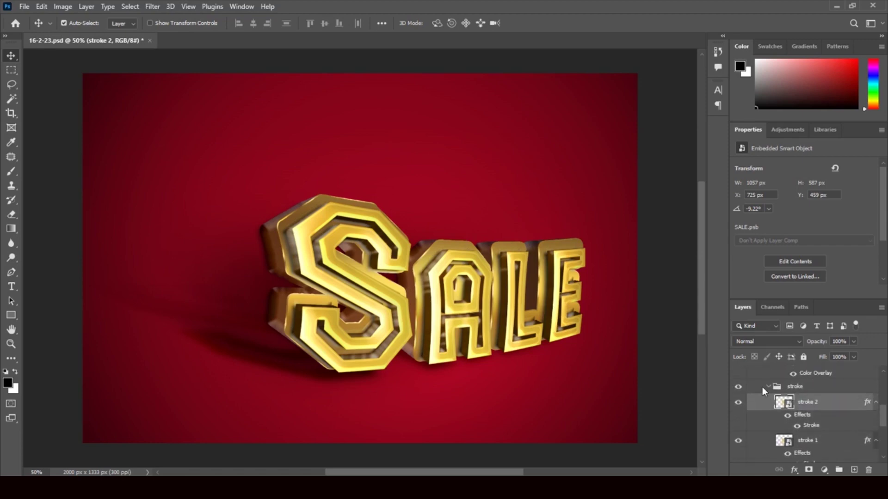
pyautogui.click(768, 386)
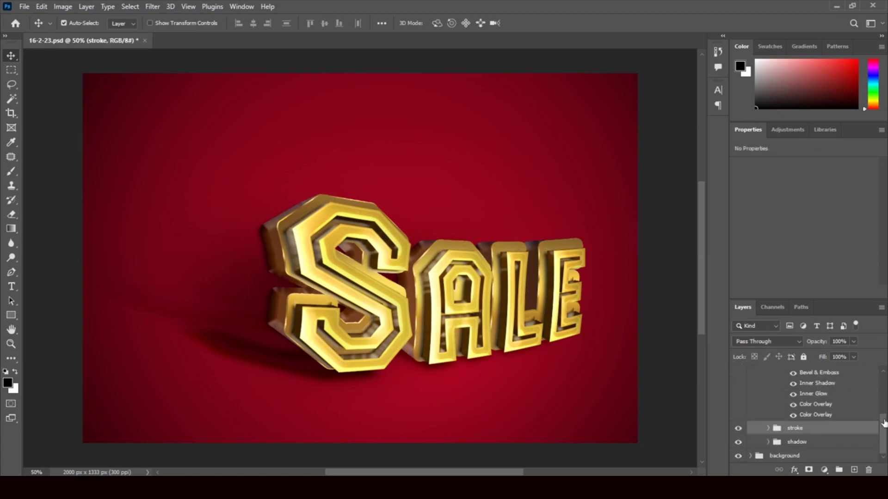
pyautogui.click(767, 443)
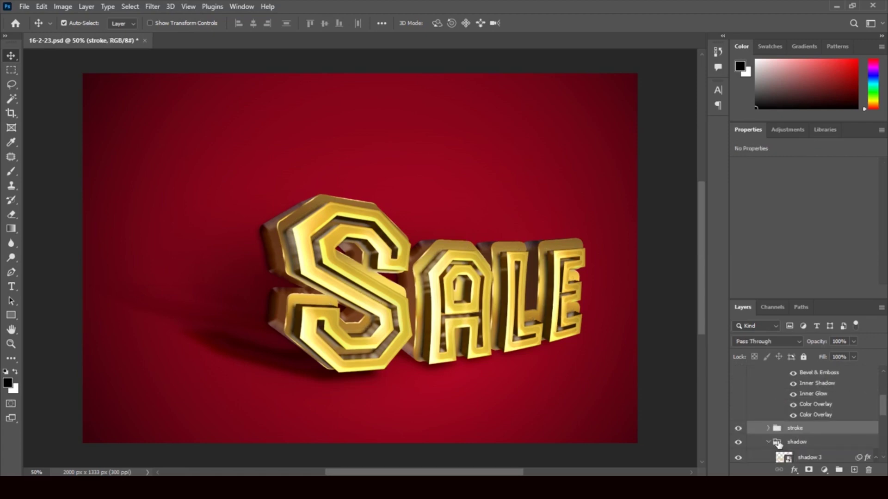
pyautogui.moveTo(883, 410); pyautogui.dragTo(884, 403)
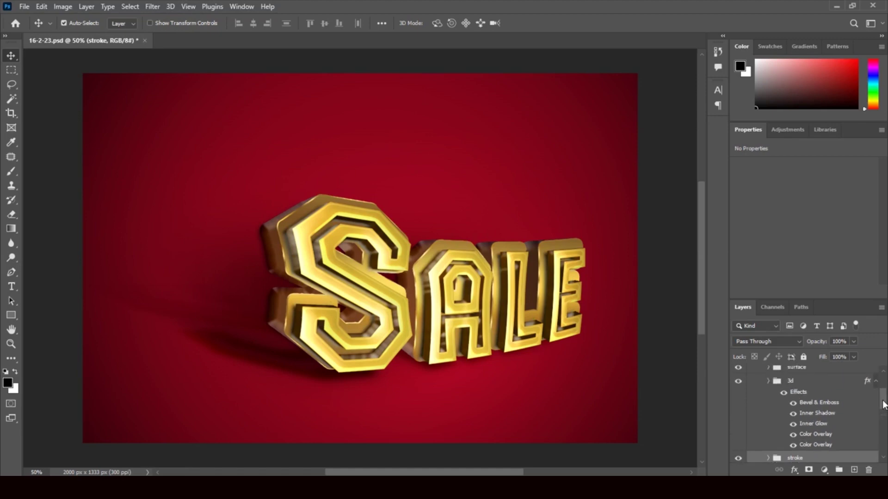
pyautogui.click(768, 382)
pyautogui.moveTo(883, 397); pyautogui.dragTo(882, 453)
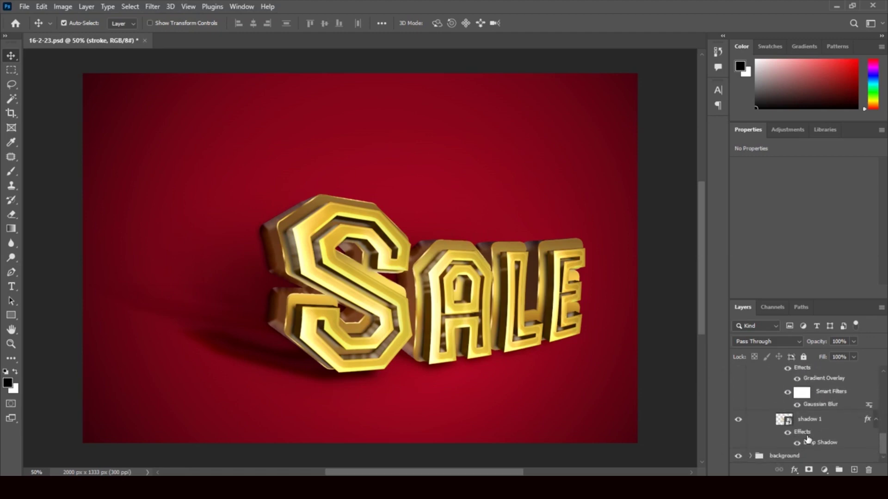
pyautogui.click(739, 420)
pyautogui.click(738, 420)
pyautogui.moveTo(883, 443); pyautogui.dragTo(884, 417)
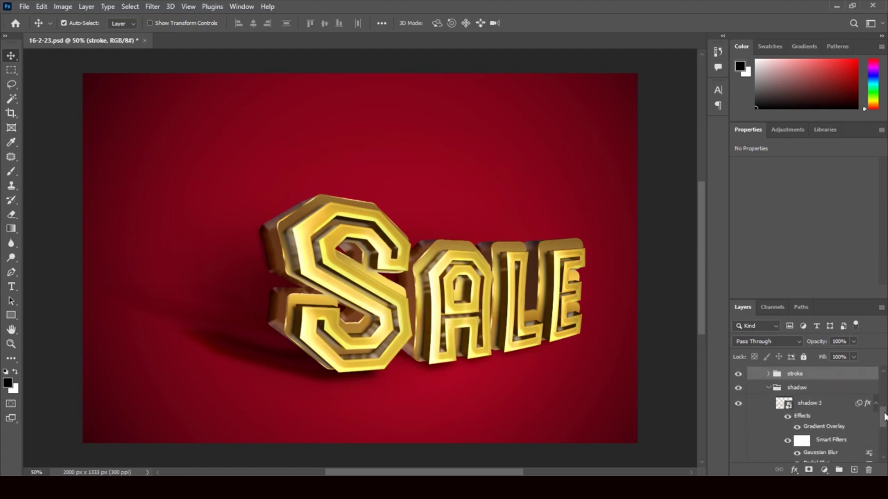
pyautogui.click(769, 389)
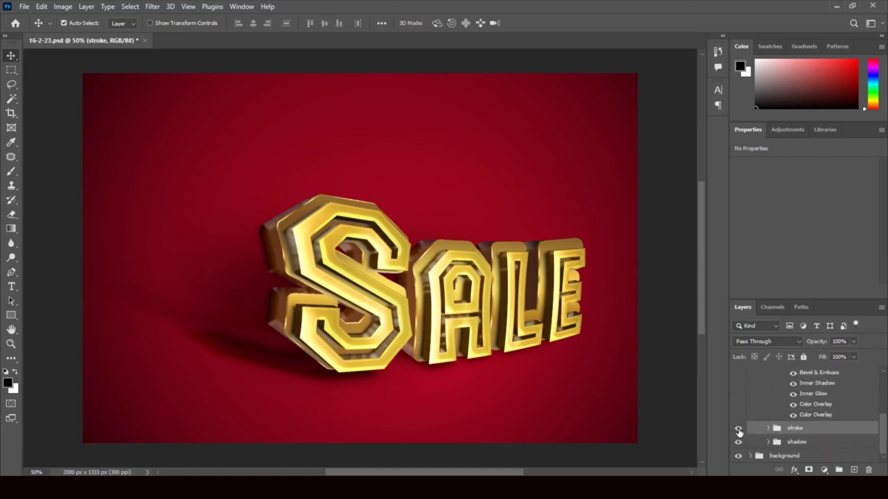
pyautogui.moveTo(739, 432); pyautogui.dragTo(741, 444)
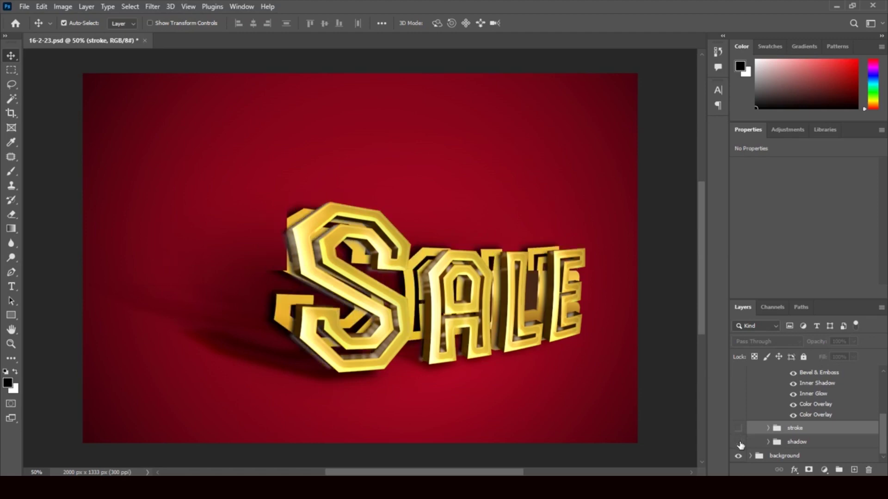
pyautogui.click(741, 444)
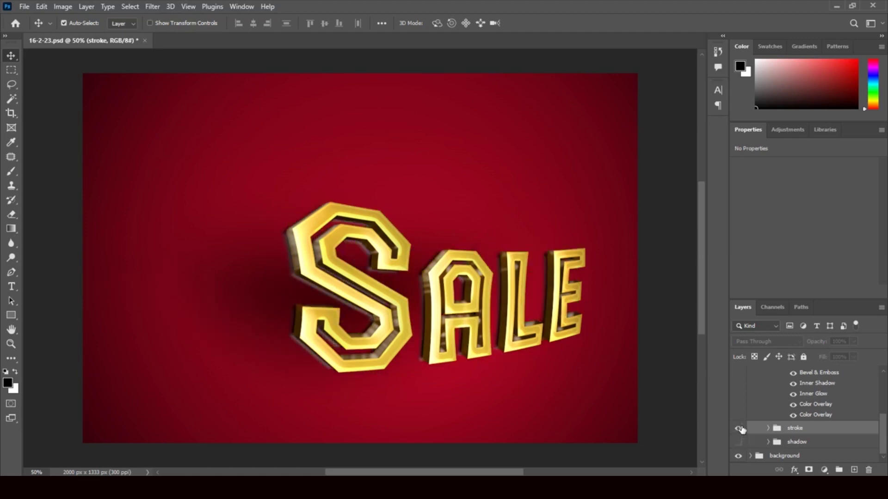
pyautogui.click(739, 429)
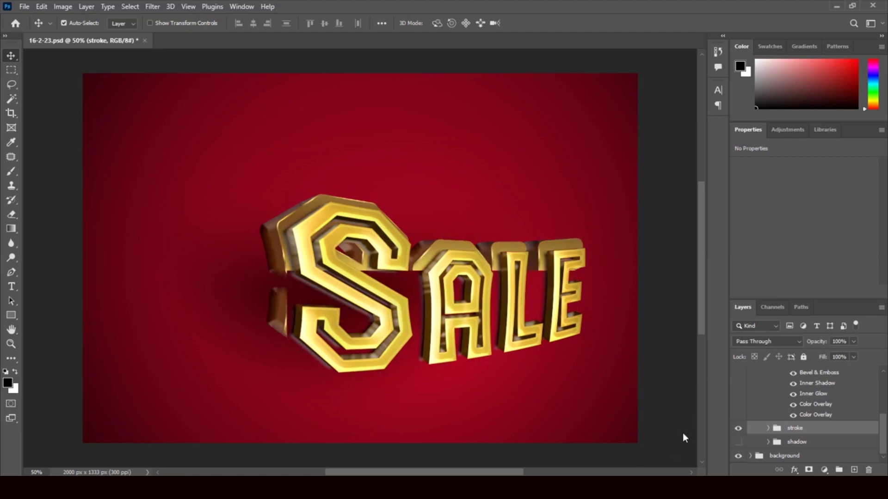
pyautogui.click(738, 442)
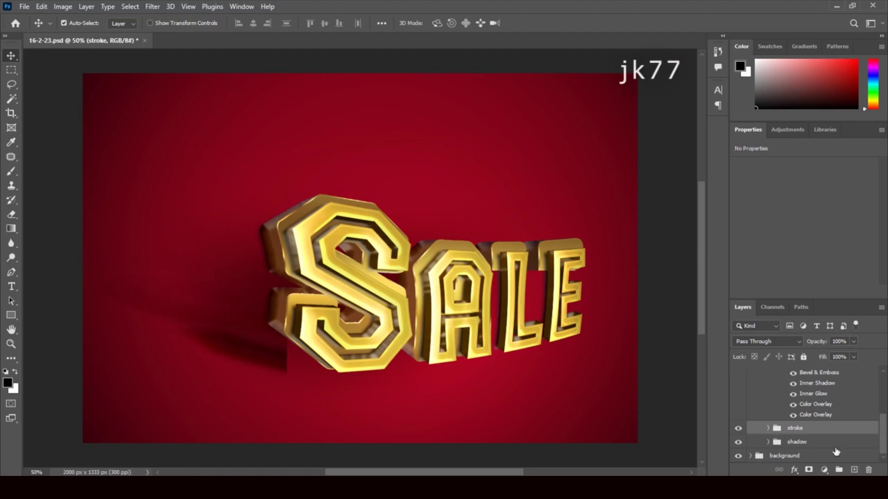
# Expand the background group and inspect the background color layer's style settings
pyautogui.click(750, 456)
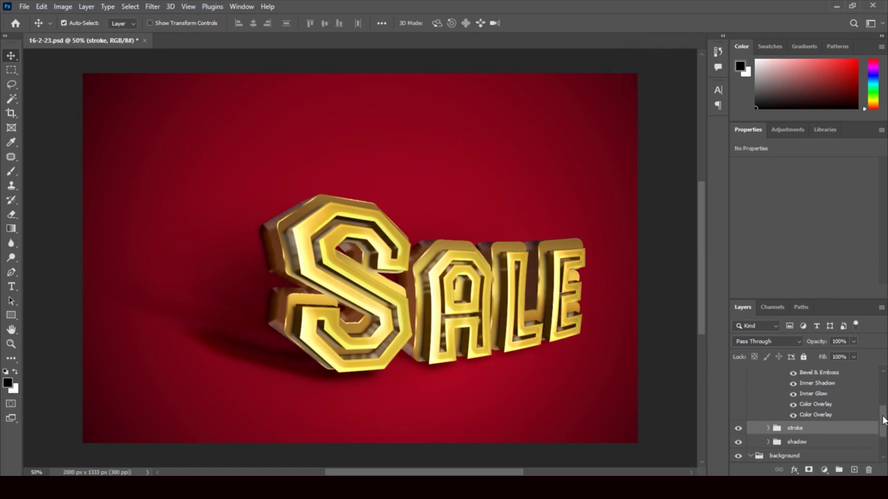
pyautogui.moveTo(883, 420); pyautogui.dragTo(884, 441)
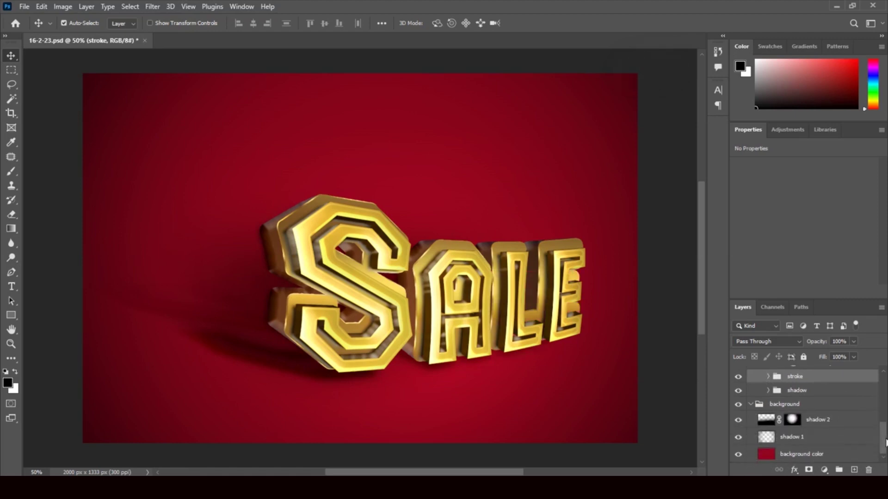
pyautogui.click(769, 457)
pyautogui.press('h')
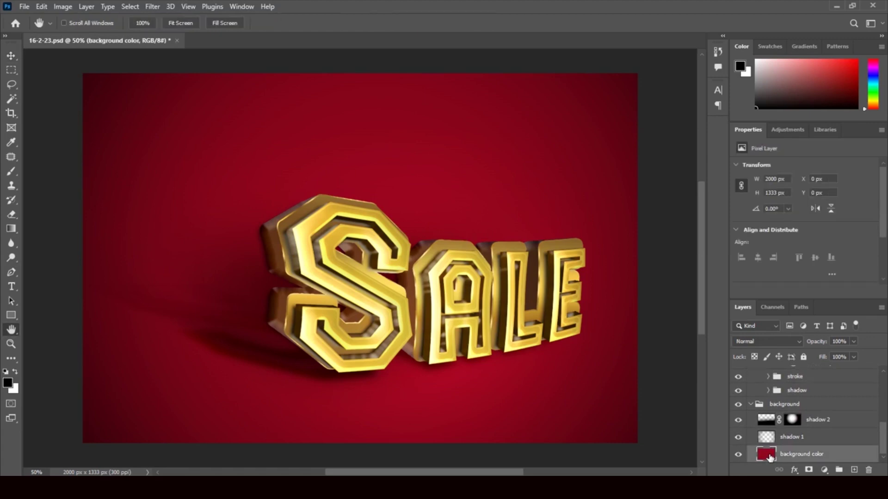
pyautogui.doubleClick(769, 457)
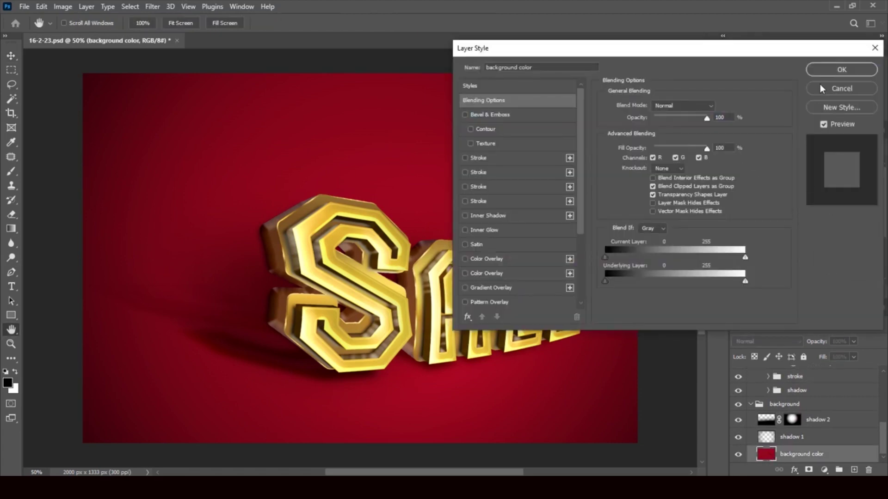
pyautogui.click(842, 88)
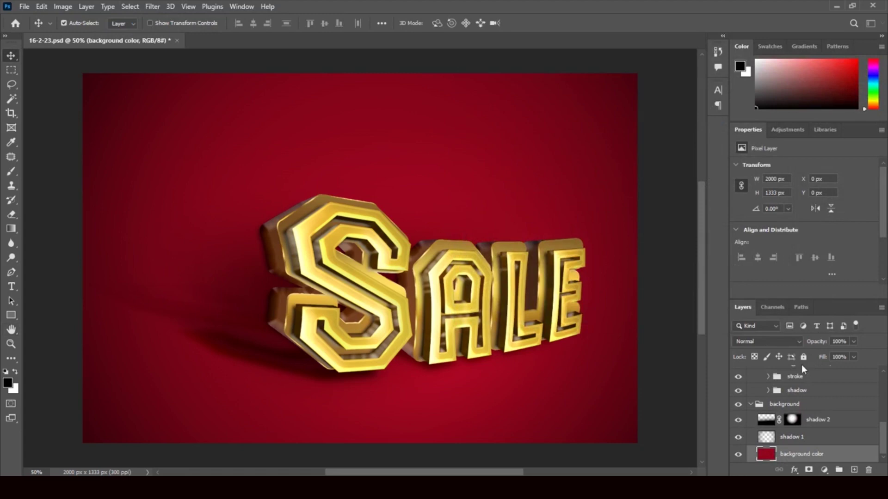
# Inspect shadow 2's layer style unchanged, then target its layer mask
pyautogui.click(770, 421)
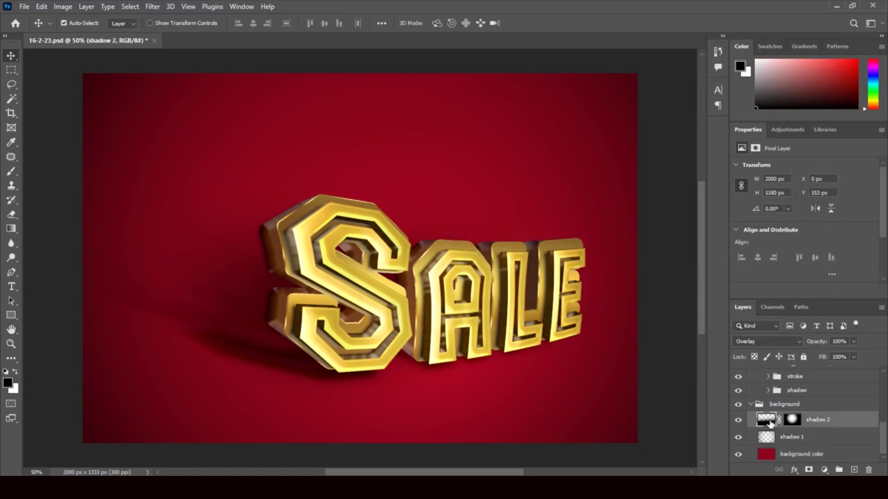
pyautogui.doubleClick(769, 421)
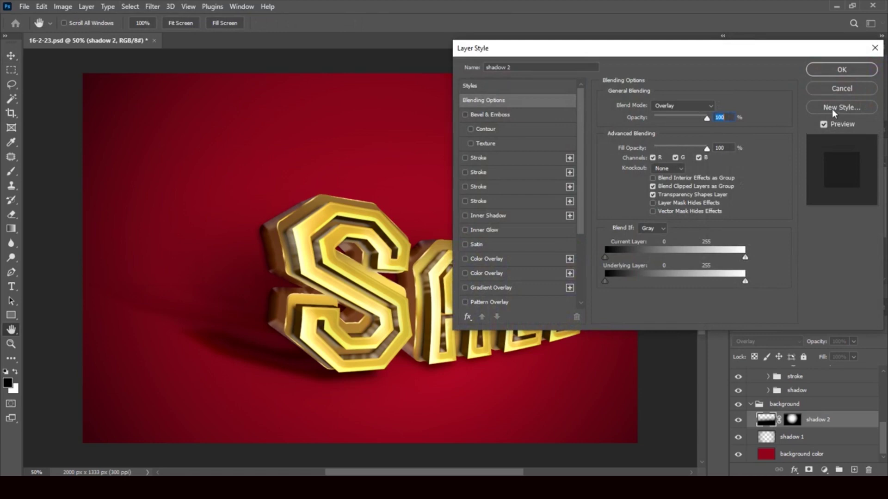
pyautogui.click(838, 85)
pyautogui.click(794, 419)
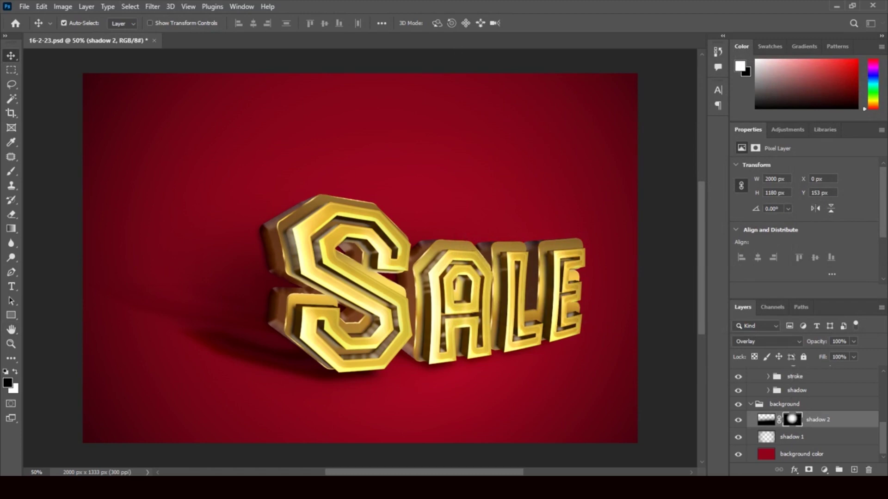
pyautogui.moveTo(796, 437); pyautogui.dragTo(793, 414)
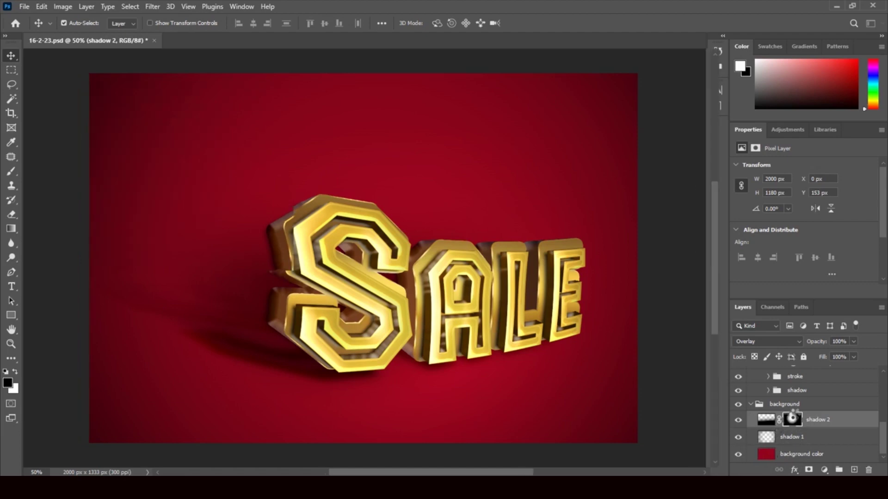
pyautogui.doubleClick(793, 417)
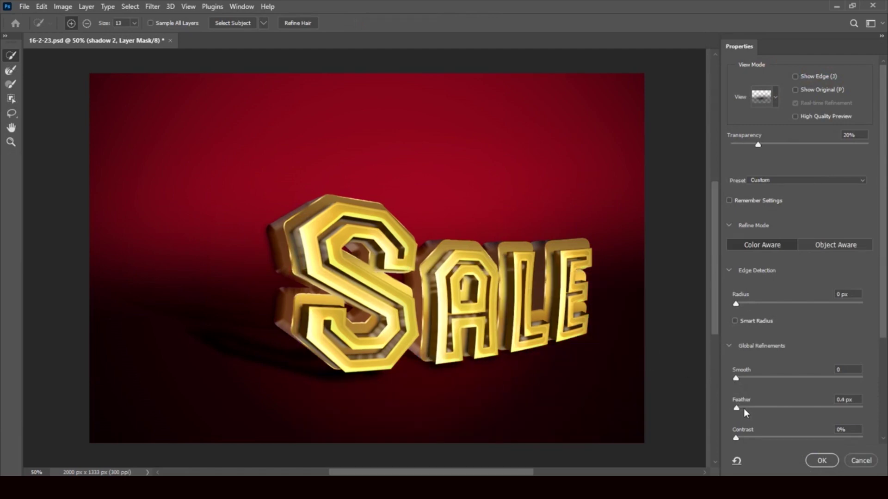
pyautogui.click(753, 409)
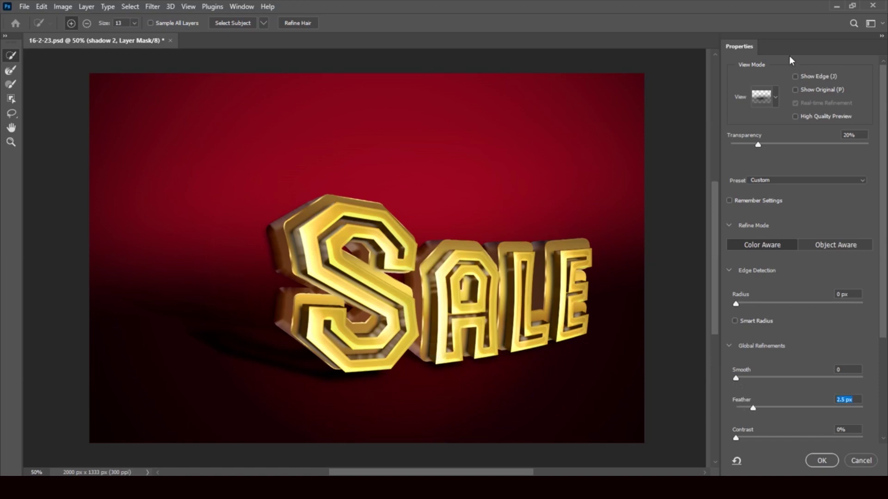
pyautogui.click(775, 98)
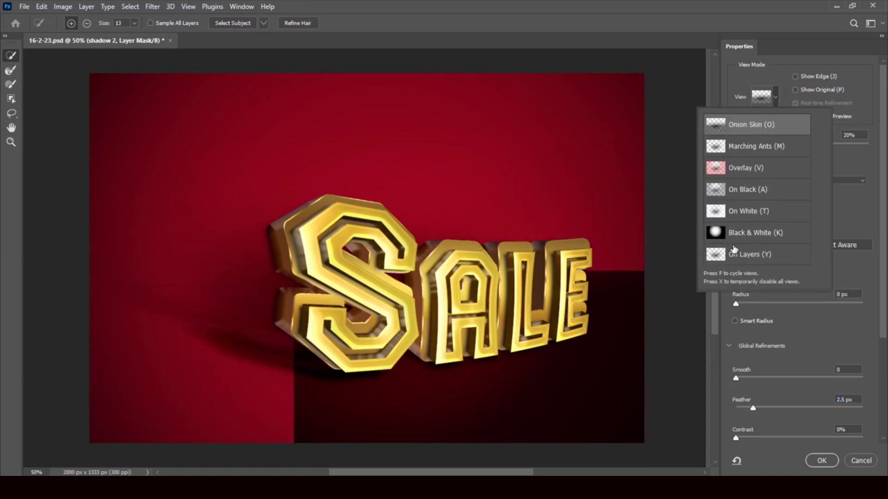
pyautogui.click(854, 456)
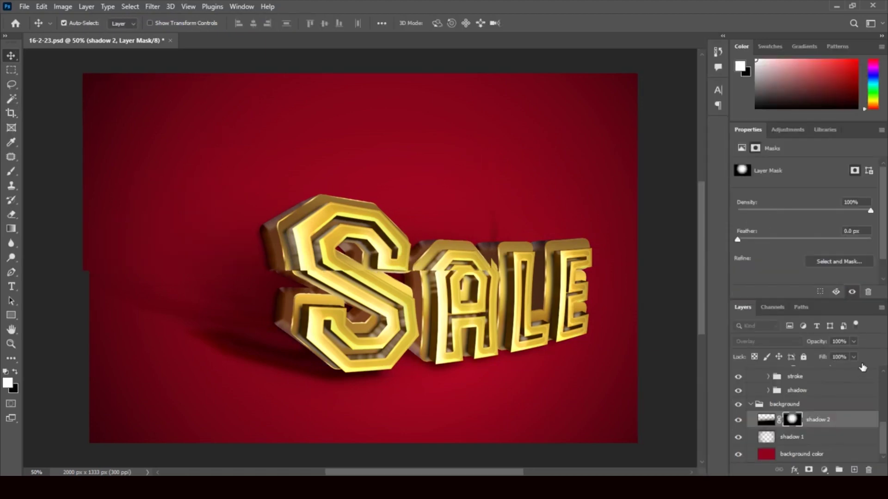
# Toggle the background color layer's visibility off and on, then go to This PC in File Explorer
pyautogui.click(766, 455)
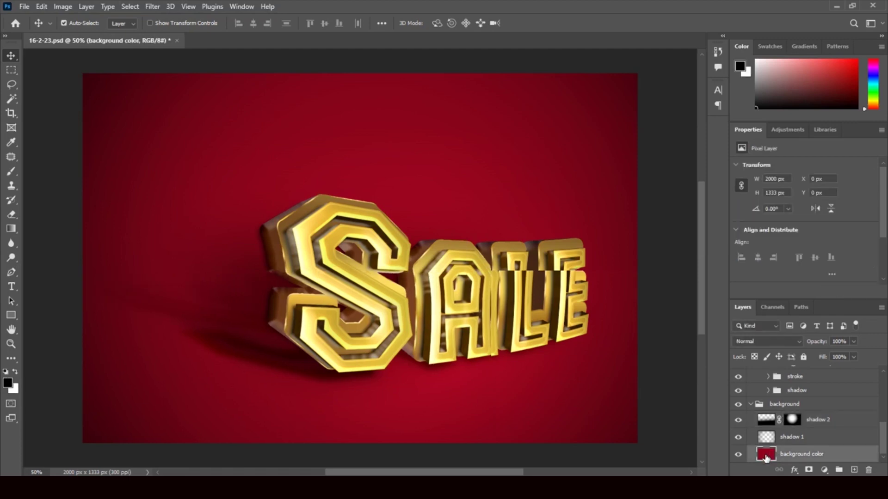
pyautogui.click(739, 455)
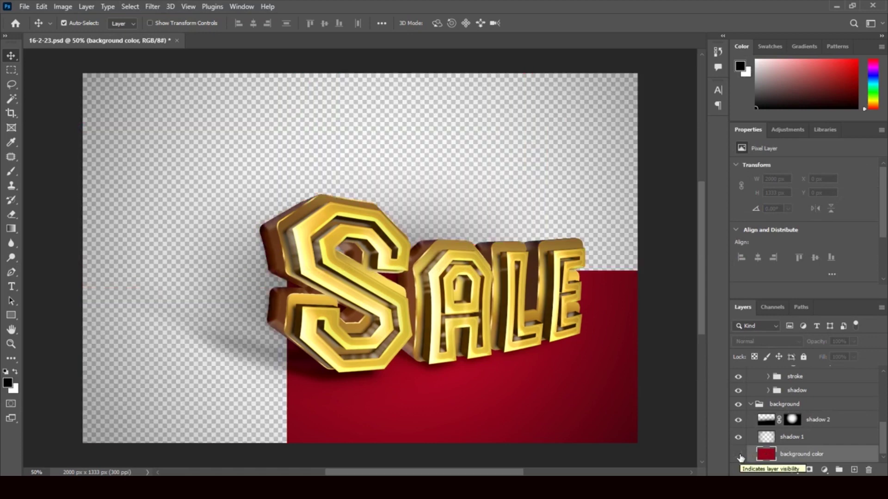
pyautogui.click(739, 455)
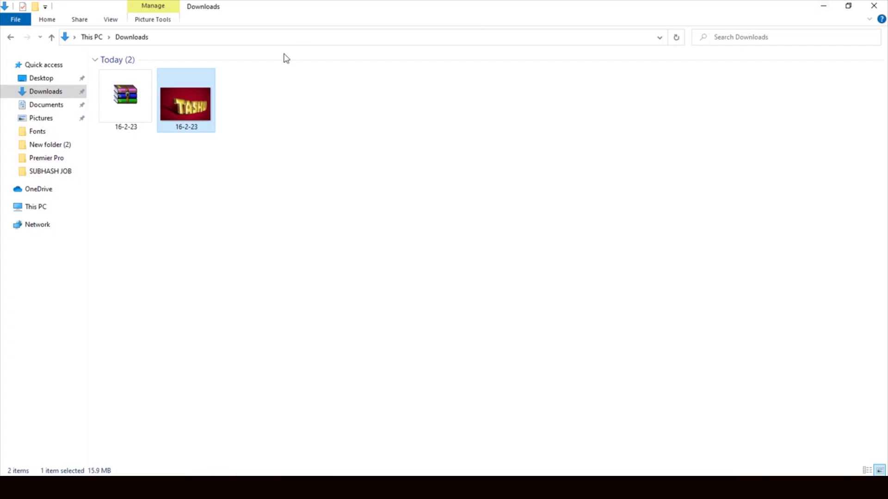
pyautogui.click(41, 207)
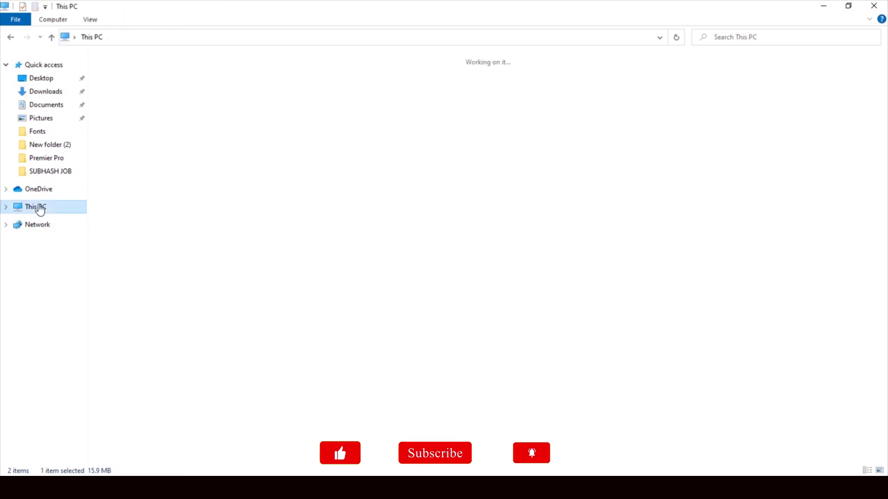
# Drag the 951 image from Local Disk (G:) > Background onto the poster canvas
pyautogui.doubleClick(737, 168)
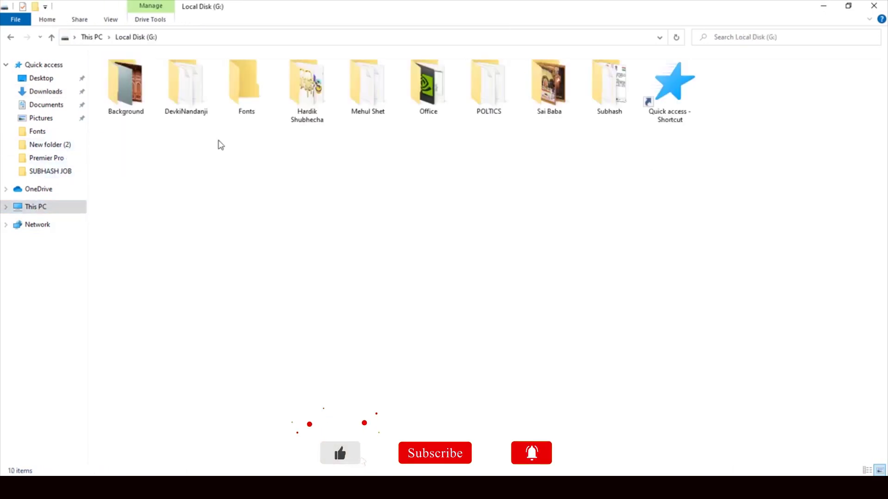
pyautogui.doubleClick(134, 90)
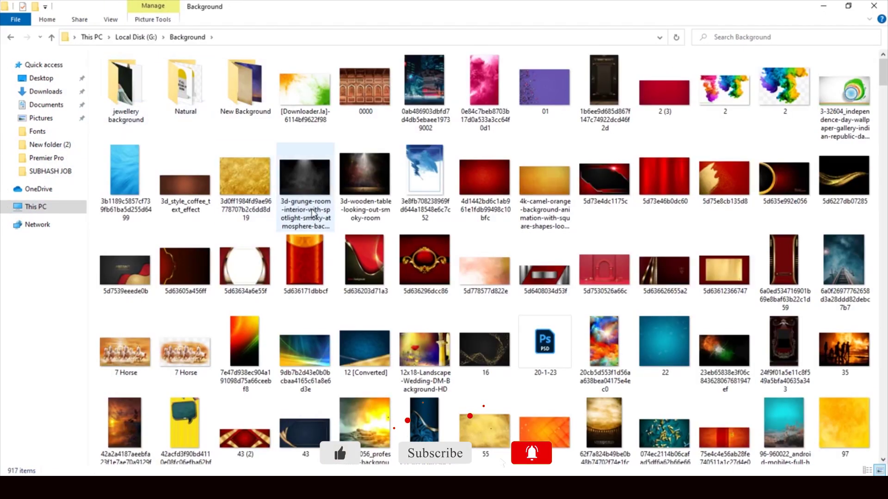
pyautogui.scroll(-10, 710, 337)
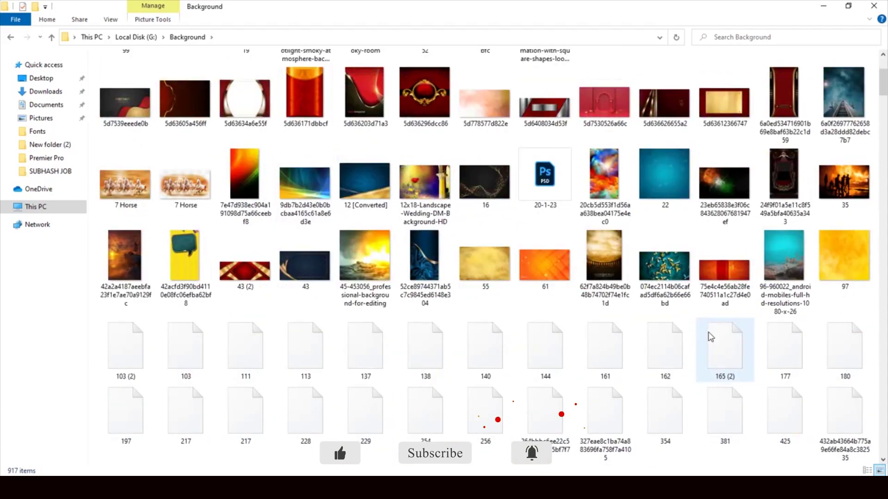
pyautogui.moveTo(546, 332); pyautogui.dragTo(377, 359)
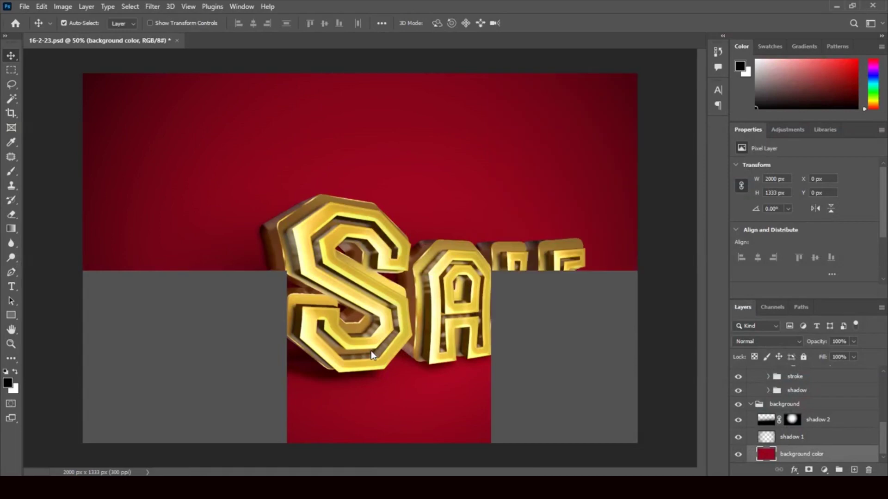
# Place the teal 951 texture as a smart object, hide its layer, and minimize Photoshop
pyautogui.moveTo(371, 351); pyautogui.dragTo(371, 351)
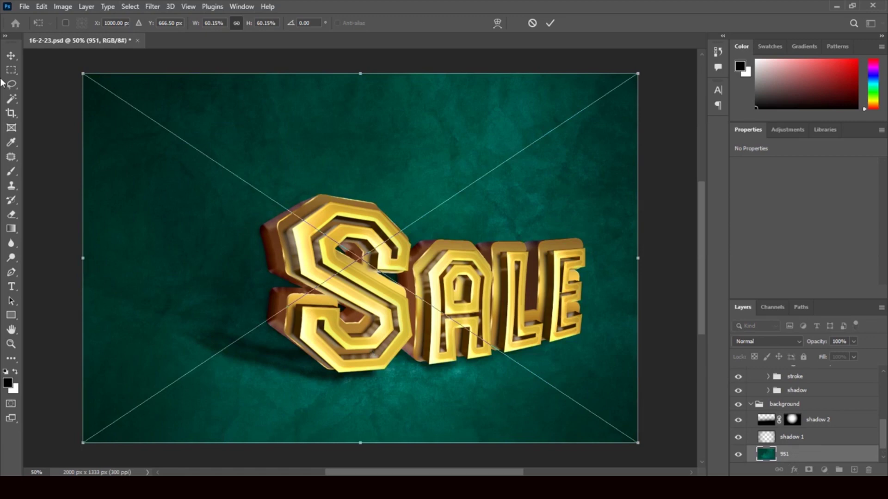
pyautogui.click(11, 56)
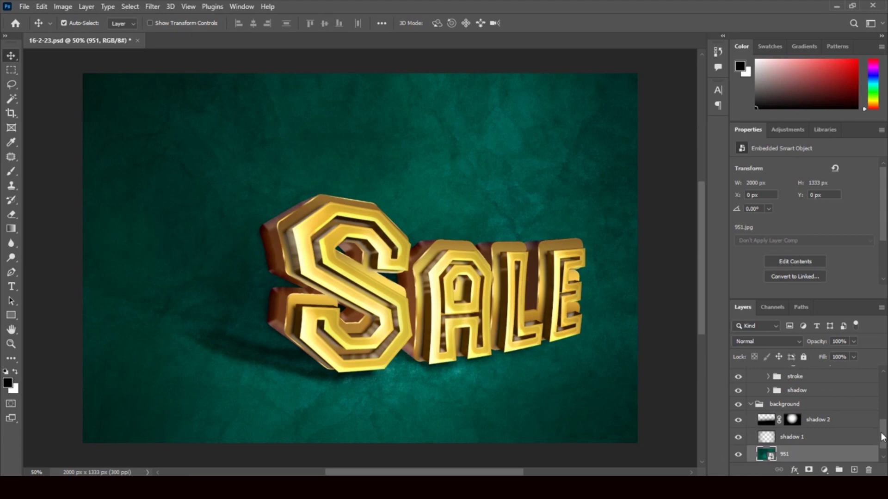
pyautogui.moveTo(883, 437); pyautogui.dragTo(884, 451)
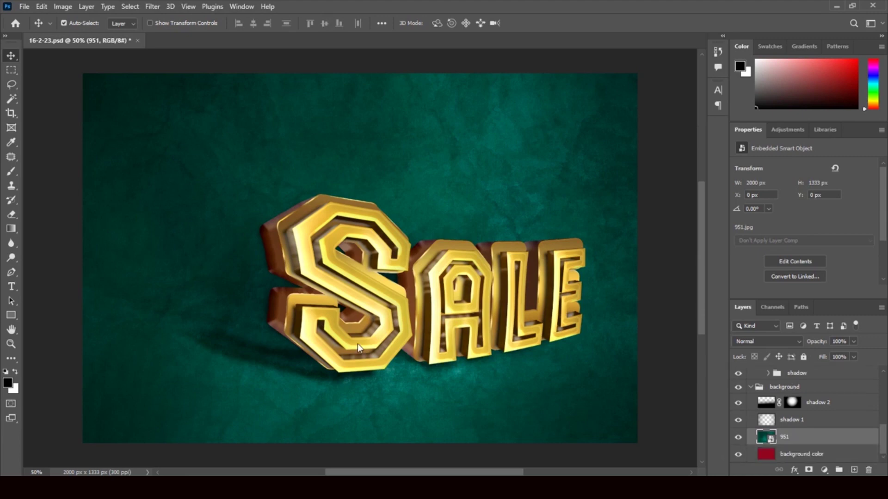
pyautogui.click(739, 438)
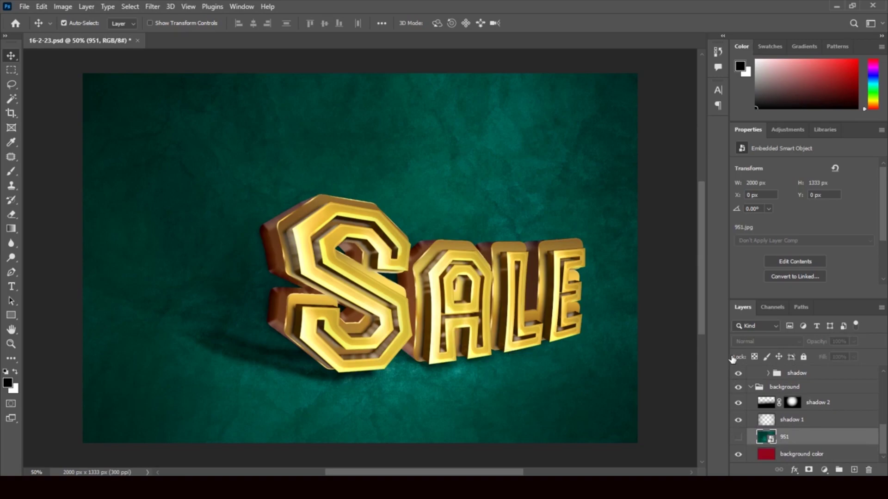
pyautogui.click(836, 9)
# Drag the blue smoky 276773-P5OK1X-262 image from the Background folder onto the poster
pyautogui.scroll(-10, 765, 416)
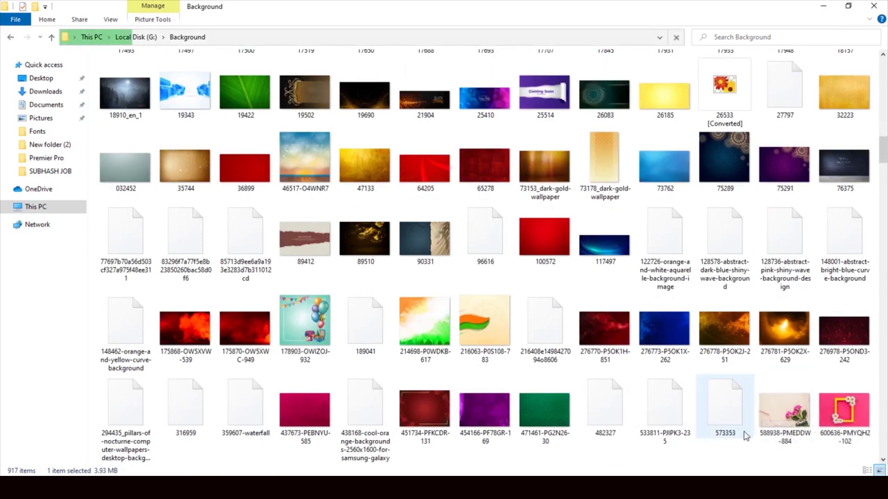
pyautogui.moveTo(665, 341); pyautogui.dragTo(437, 420)
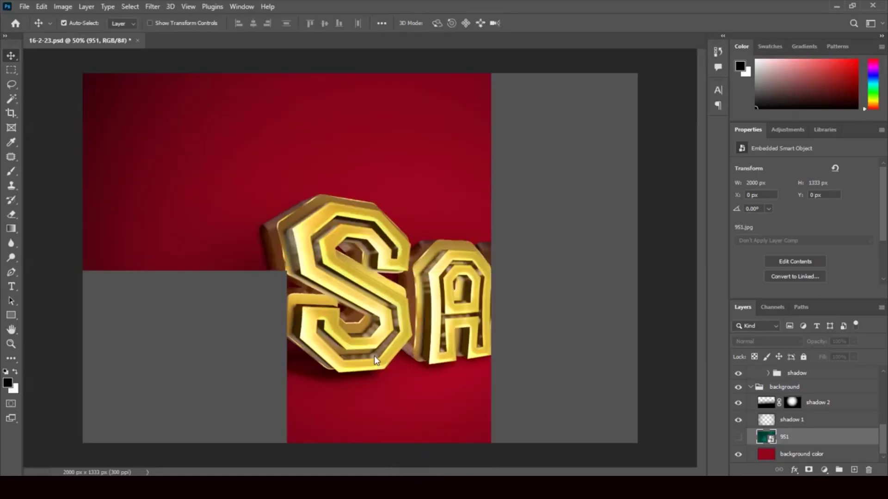
# Drop the blue smoky 276773-P5OK1X-262 image on the canvas and commit it as the background
pyautogui.moveTo(374, 356); pyautogui.dragTo(372, 340)
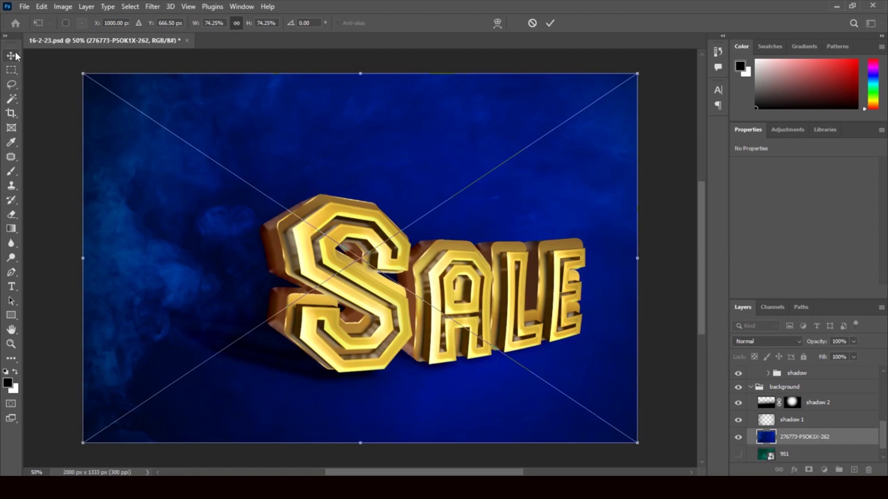
pyautogui.press('Return')
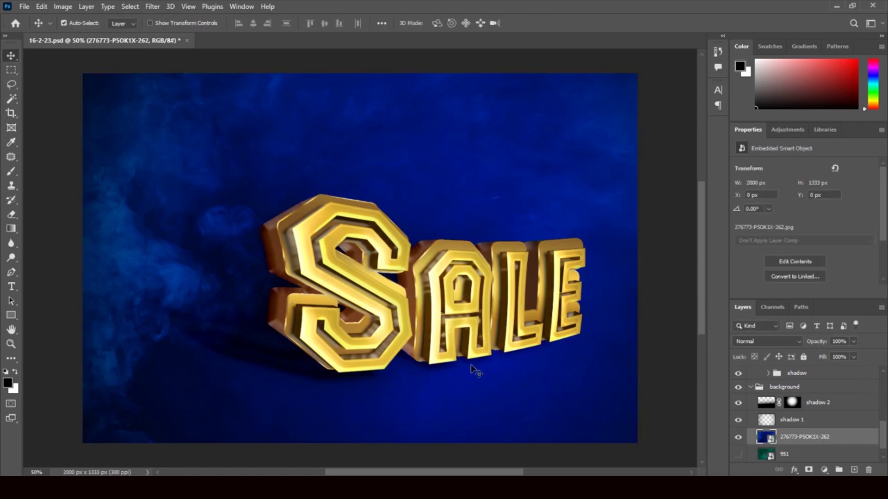
pyautogui.click(13, 289)
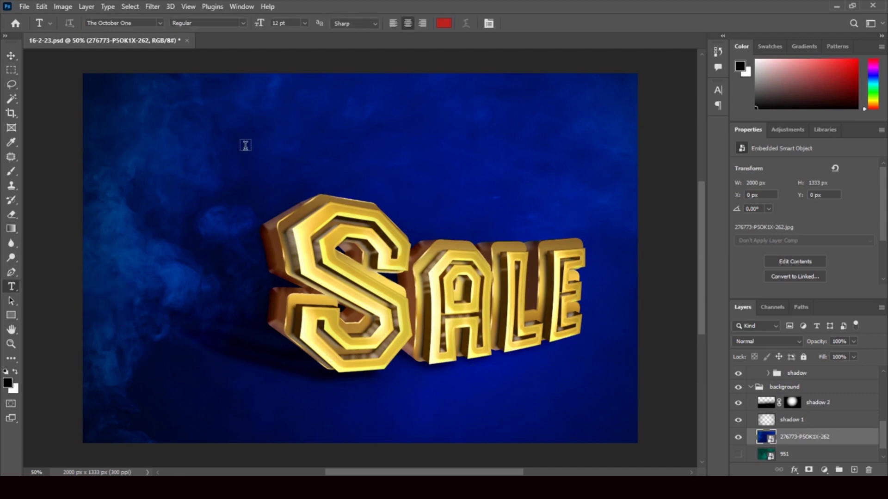
# Type the title 'Subhash Cine Arts' above SALE and choose white as its colour
pyautogui.click(244, 146)
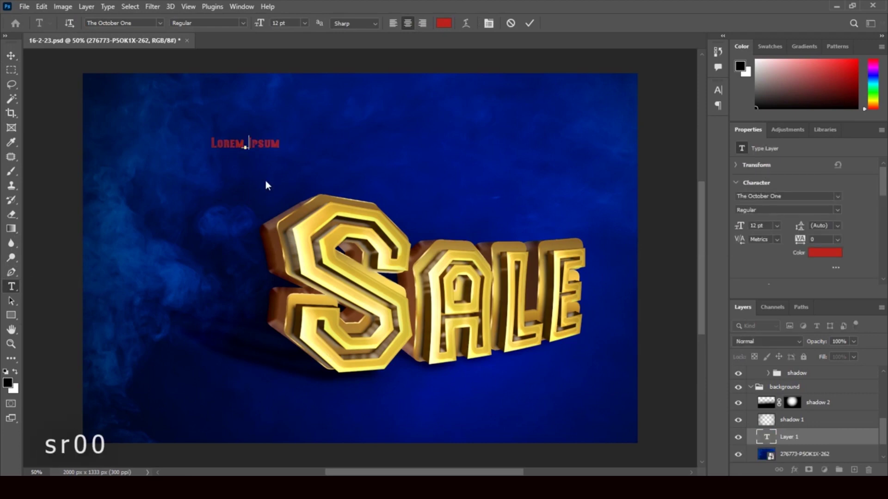
pyautogui.write('S')
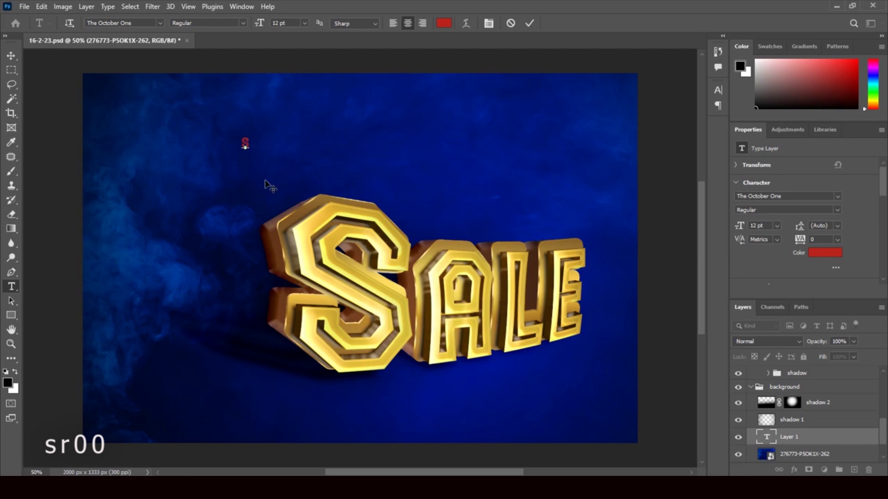
pyautogui.write('u')
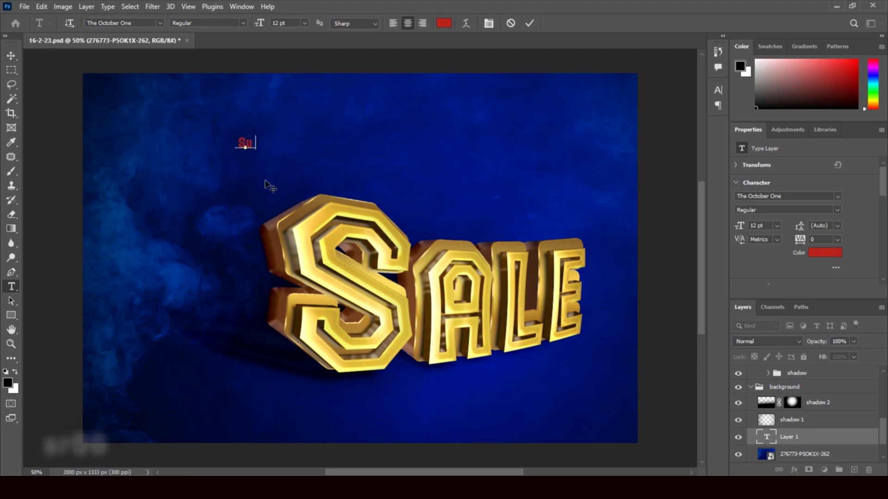
pyautogui.write(' bhash')
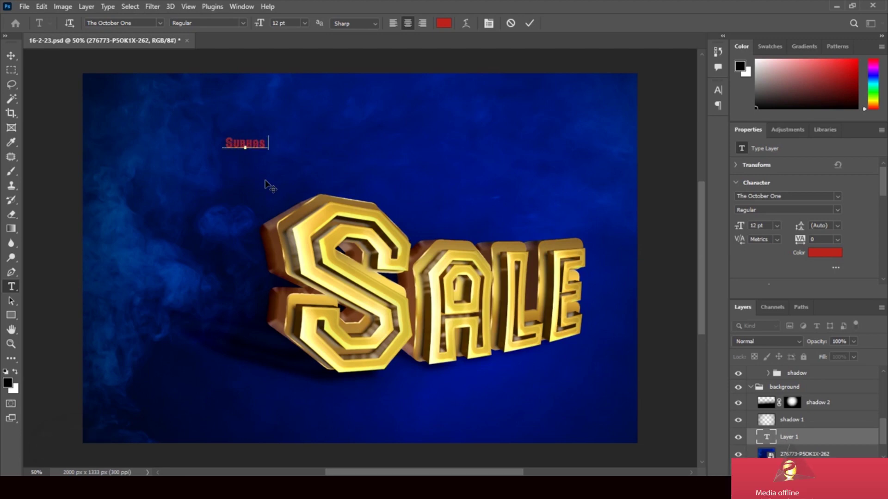
pyautogui.write(' C')
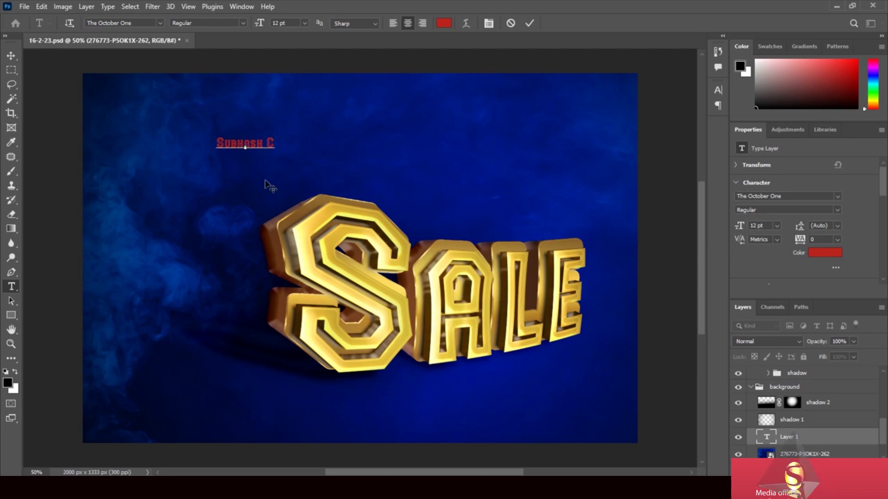
pyautogui.write(' ine')
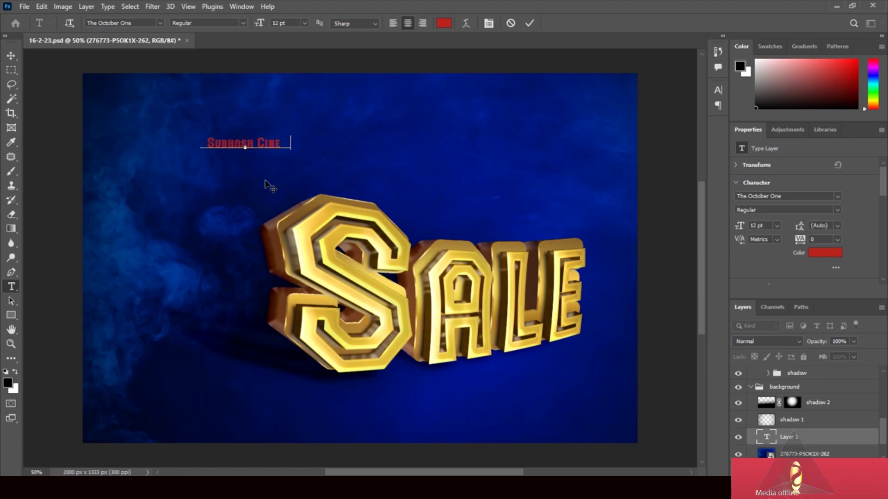
pyautogui.write(' Art')
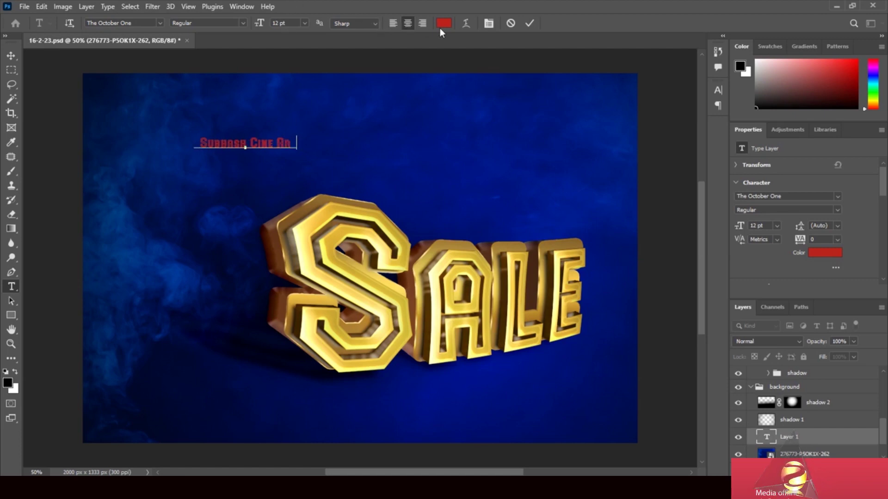
pyautogui.click(445, 25)
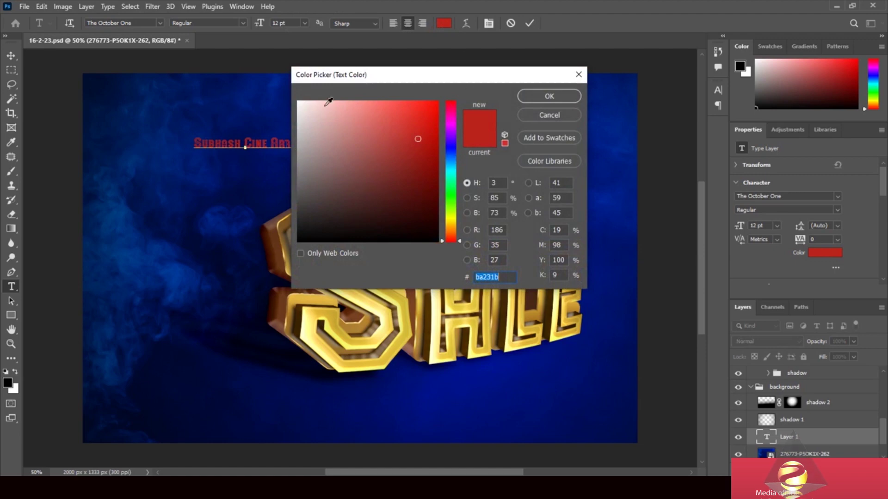
pyautogui.click(300, 103)
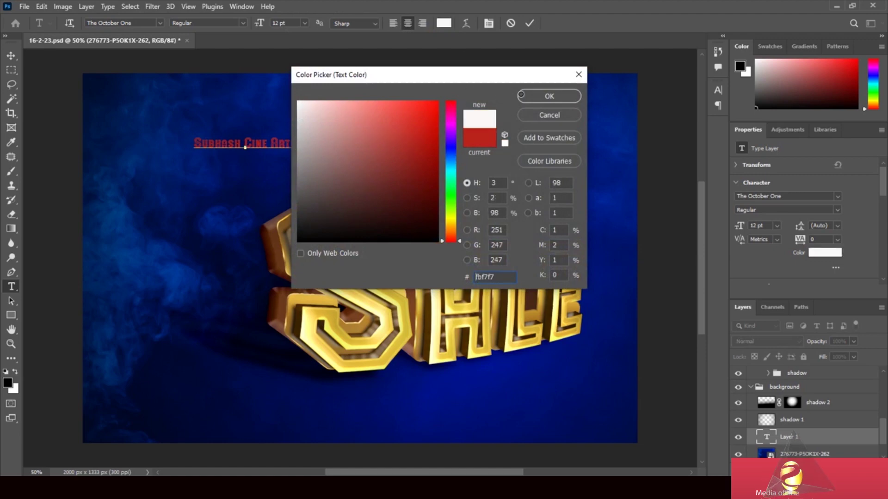
pyautogui.click(538, 97)
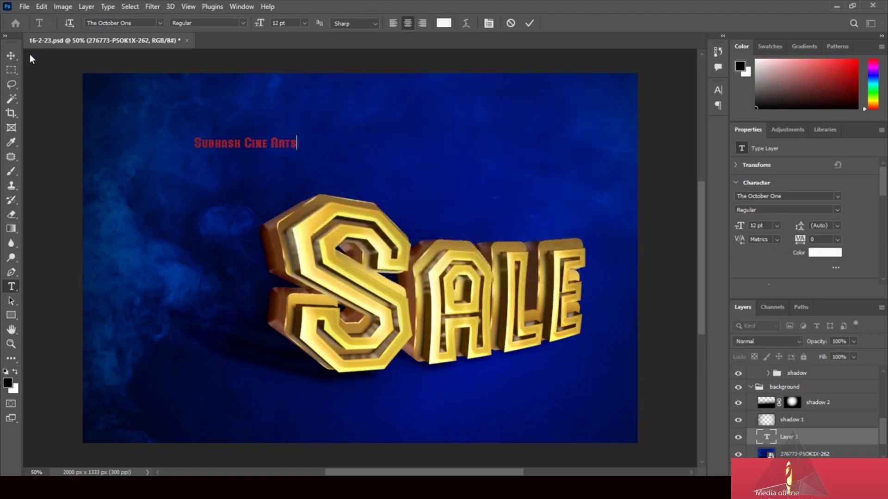
pyautogui.click(11, 56)
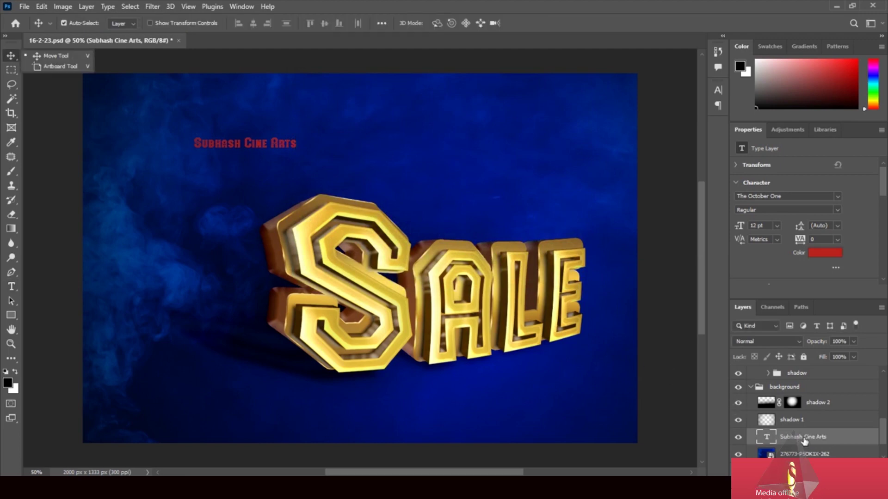
# Recolour the Subhash Cine Arts title white using the Character panel's Color swatch
pyautogui.click(834, 254)
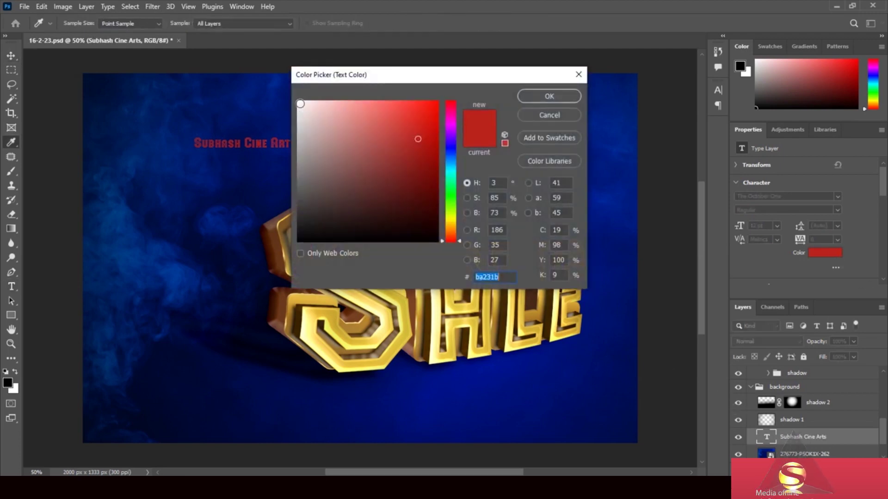
pyautogui.click(300, 104)
pyautogui.click(549, 96)
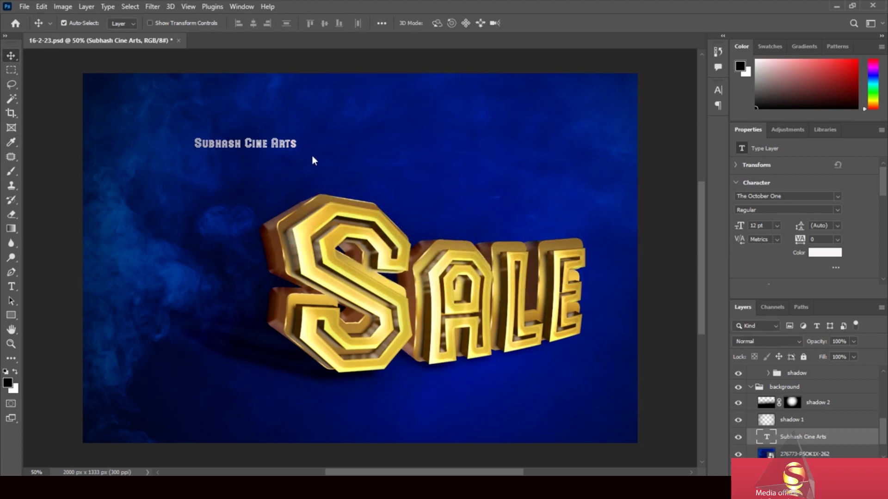
pyautogui.hotkey('ctrl', 't')
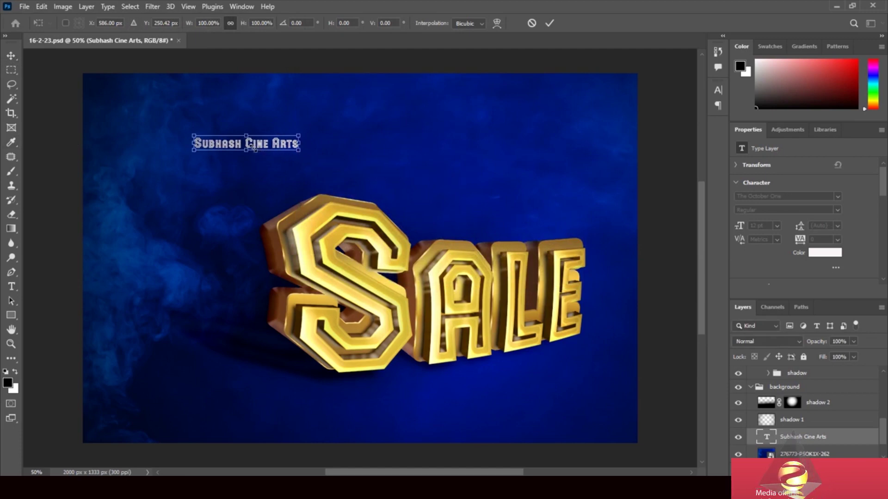
# Scale the title up to about 31 pt and move it centred above SALE
pyautogui.moveTo(299, 150); pyautogui.dragTo(460, 172)
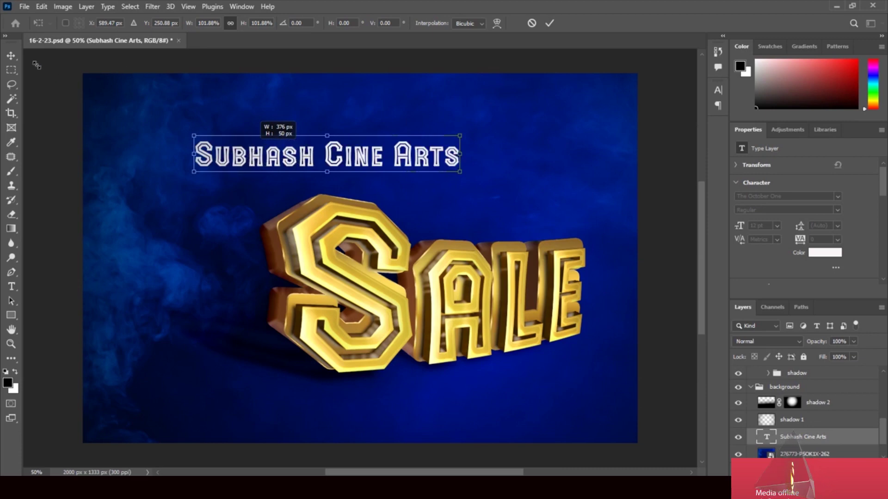
pyautogui.press('Return')
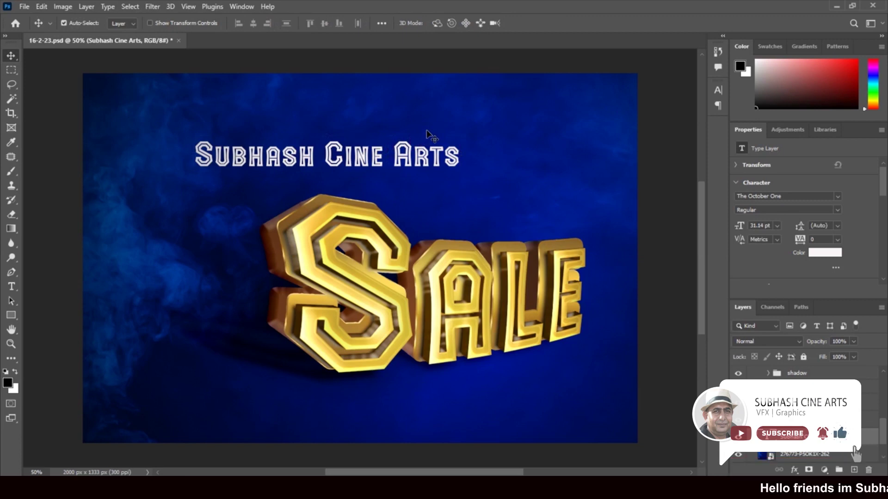
pyautogui.moveTo(329, 160); pyautogui.dragTo(396, 134)
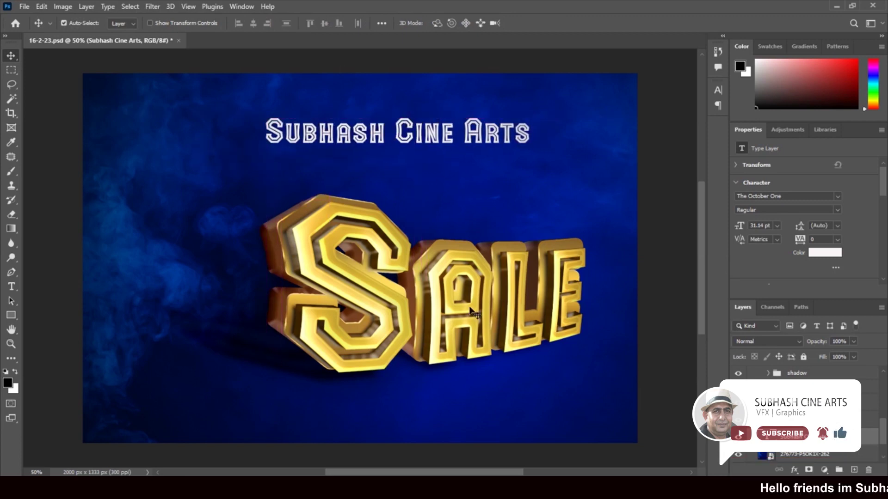